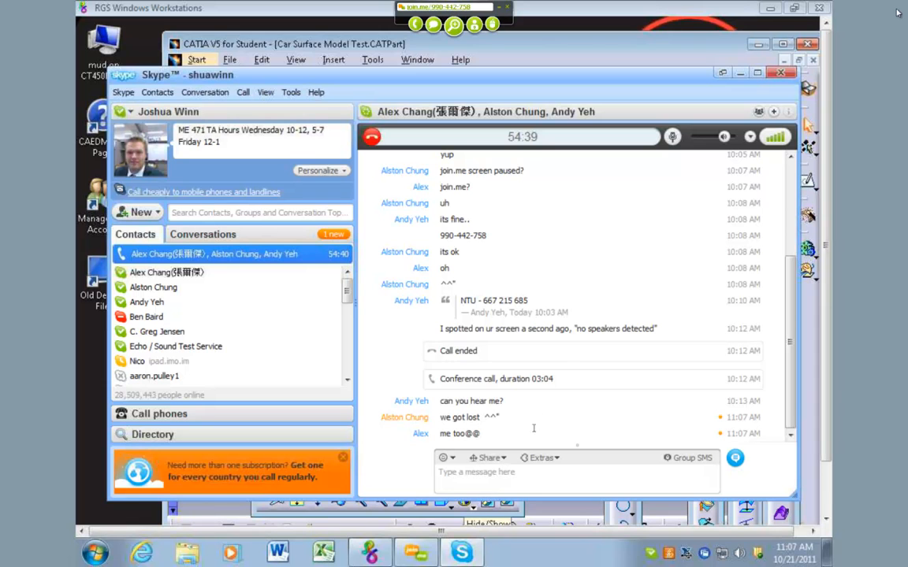
Switch between the Skype group conversation and CATIA to check incoming chat messages, ending at the car surface model.
left_click(740, 73)
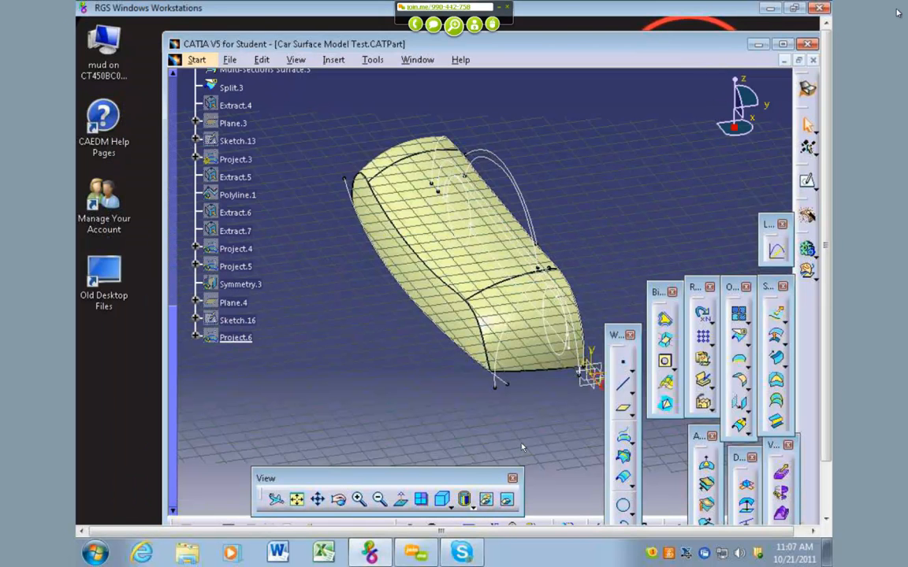
left_click(461, 550)
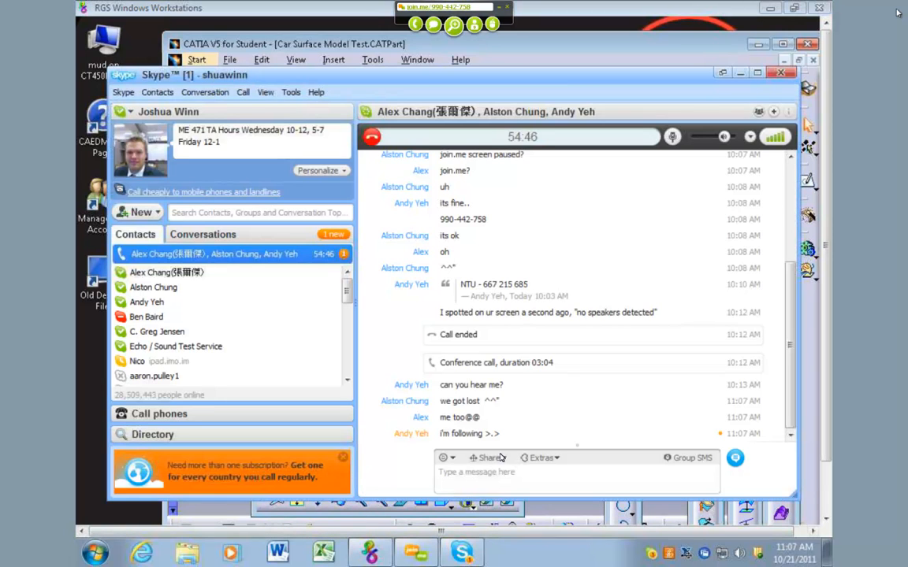
left_click(738, 74)
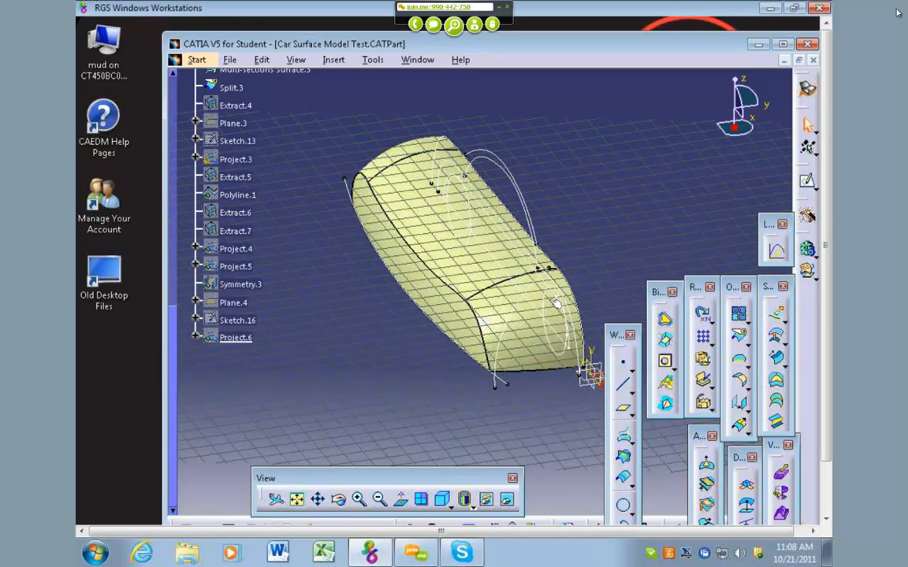
left_click(431, 282)
scroll(271, 212, "up", 5)
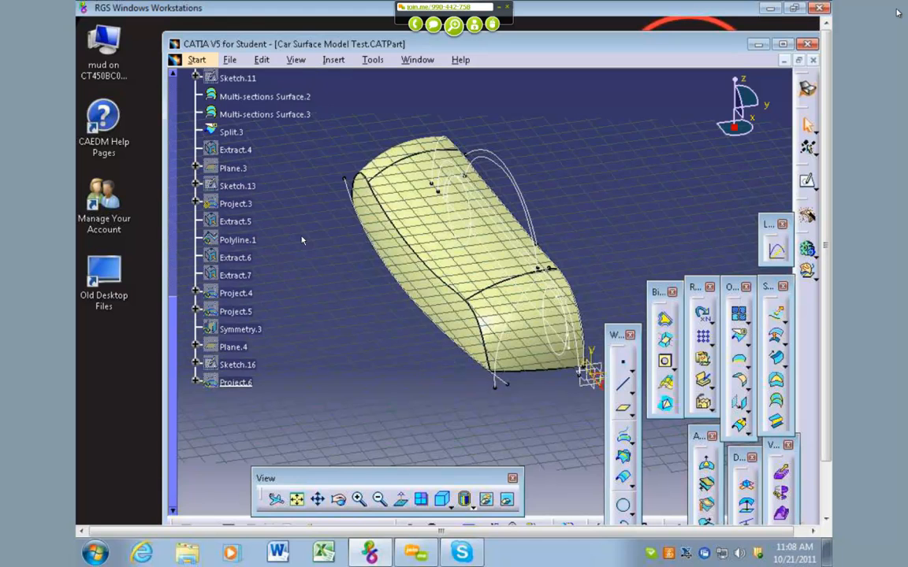
left_click(247, 195)
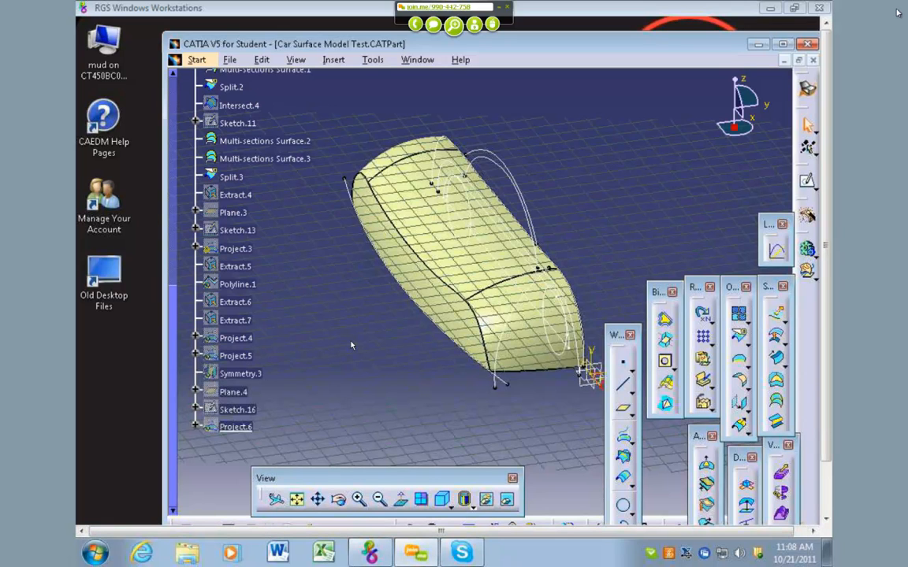
left_click(464, 551)
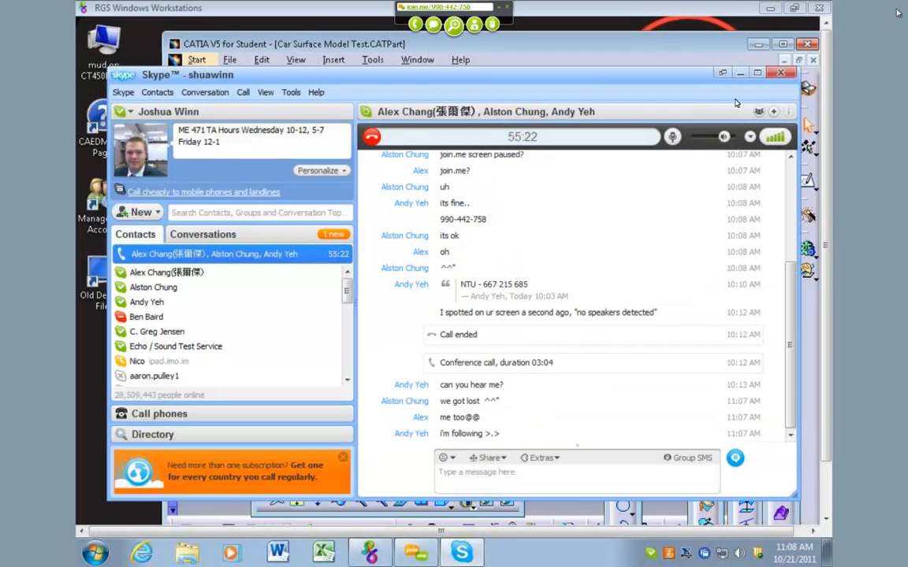
left_click(740, 73)
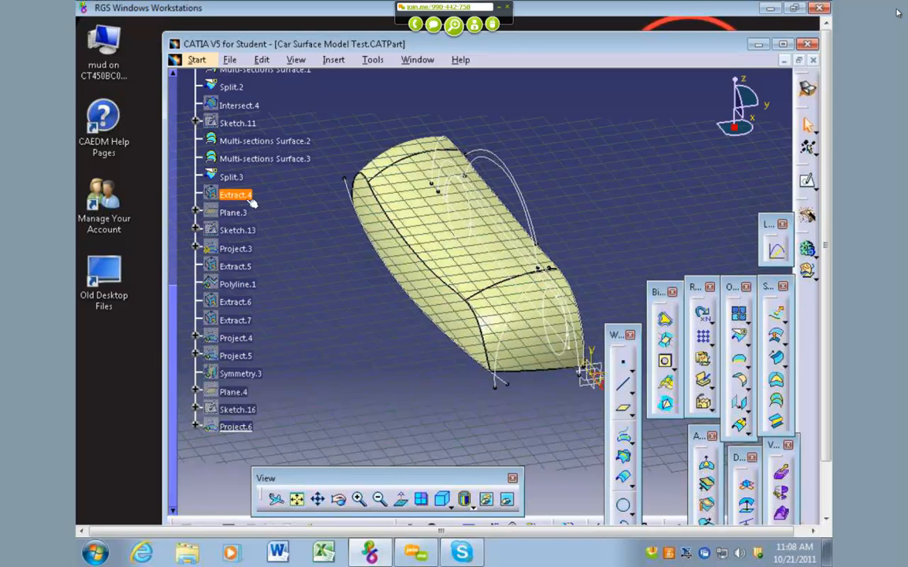
left_click(462, 552)
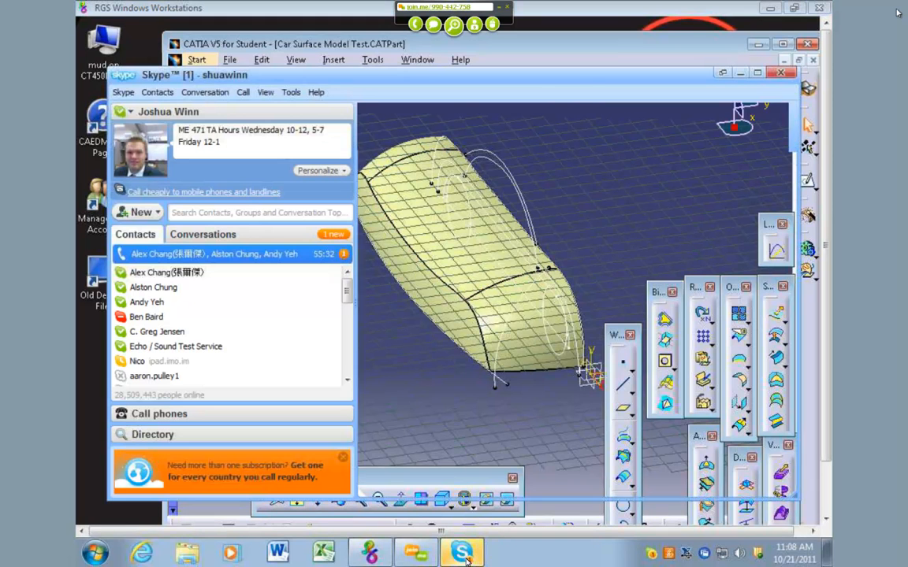
left_click(740, 73)
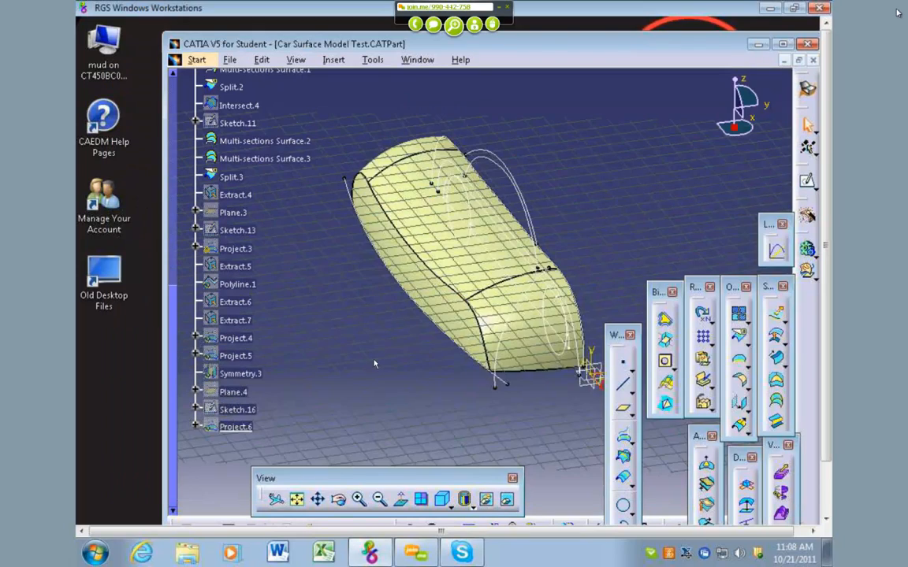
Update the part, dismiss the update diagnosis, and delete the Project.3 feature from the part body.
middle_click_drag(359, 347, 324, 360)
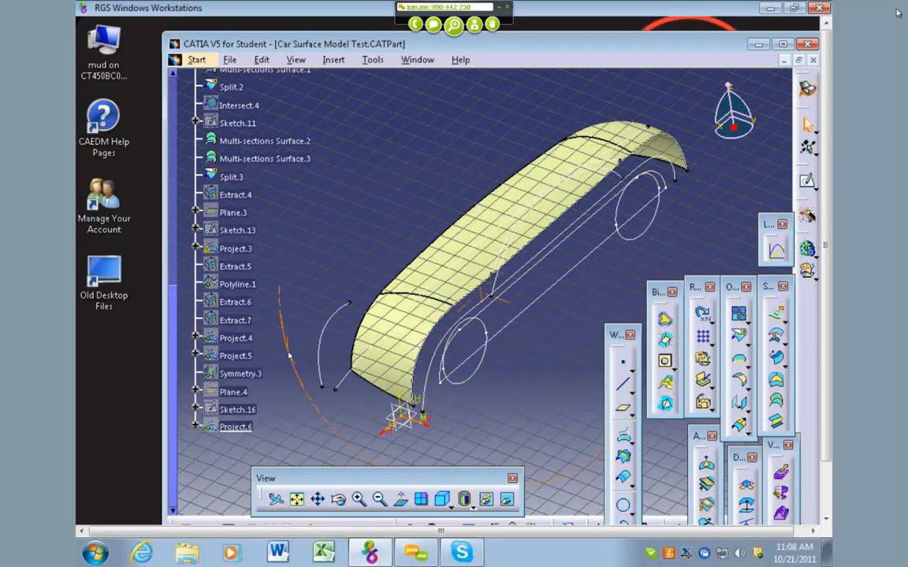
middle_click_drag(343, 409, 337, 378)
left_click(262, 60)
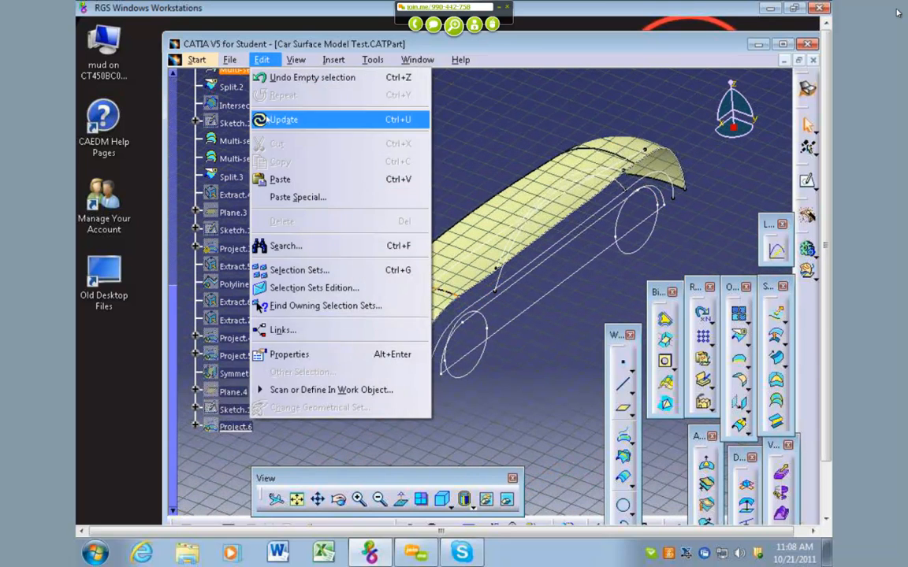
left_click(288, 119)
left_click(751, 489)
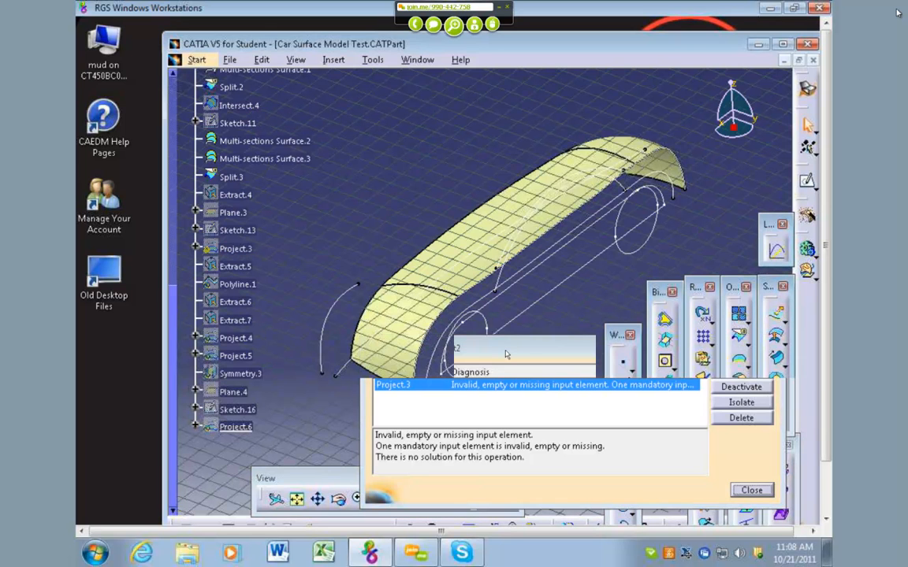
right_click(246, 250)
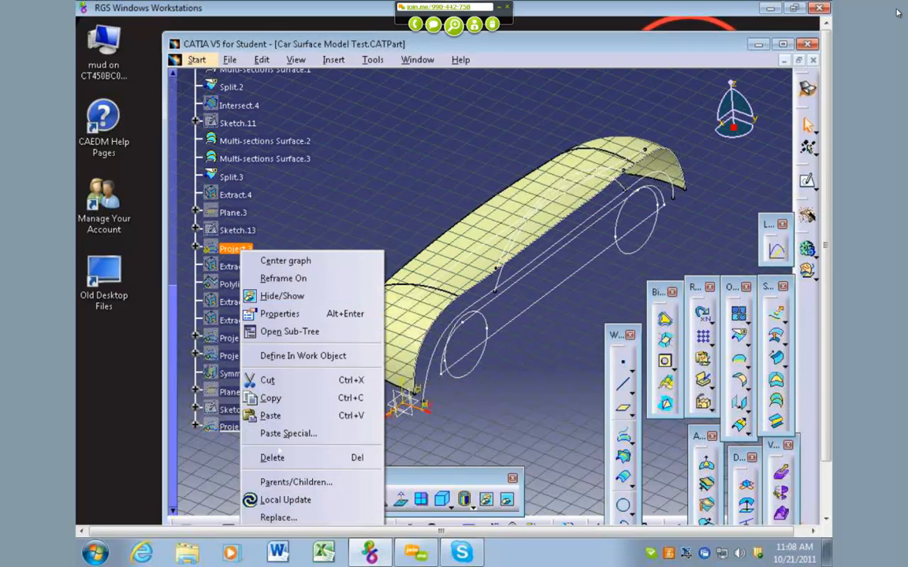
left_click(274, 455)
left_click(693, 489)
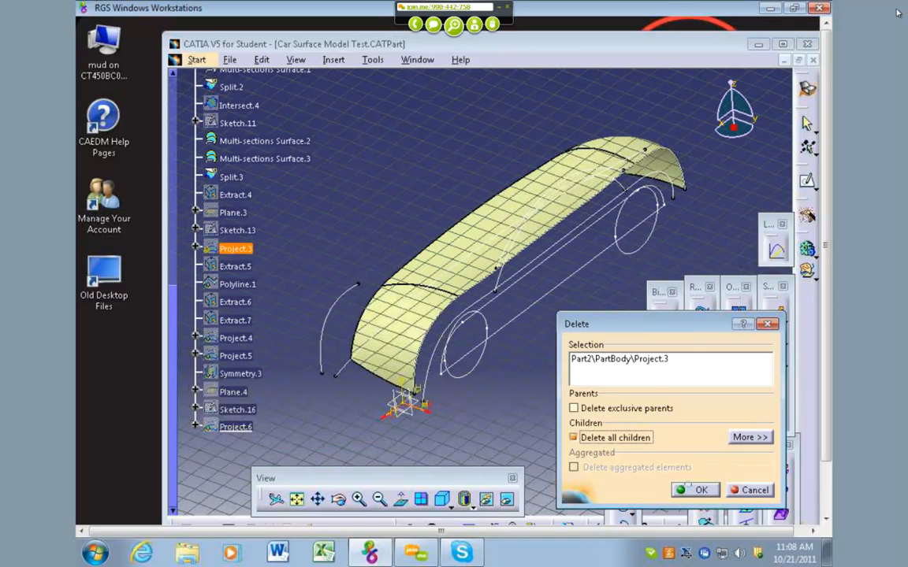
left_click(751, 490)
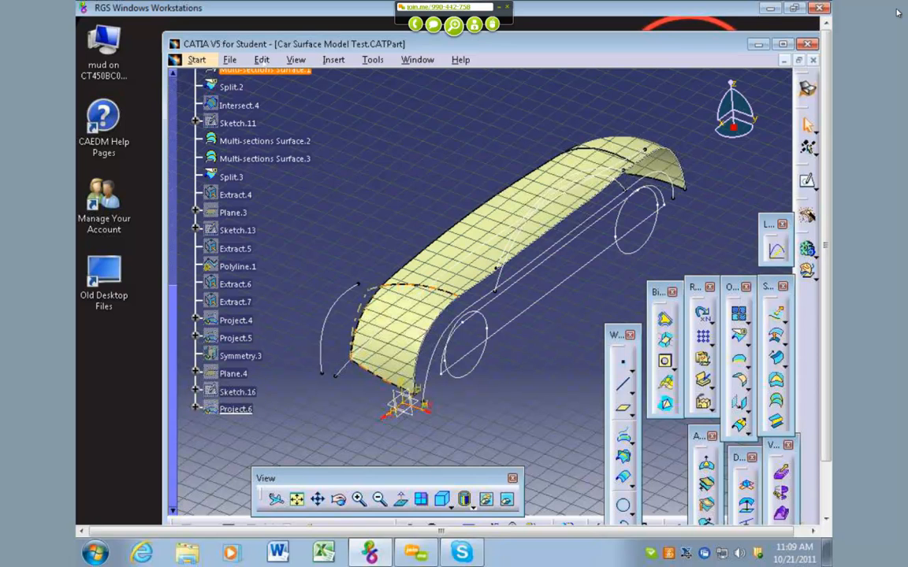
Update the part again and delete the Polyline.1 feature, closing the update diagnosis.
left_click(265, 60)
left_click(250, 108)
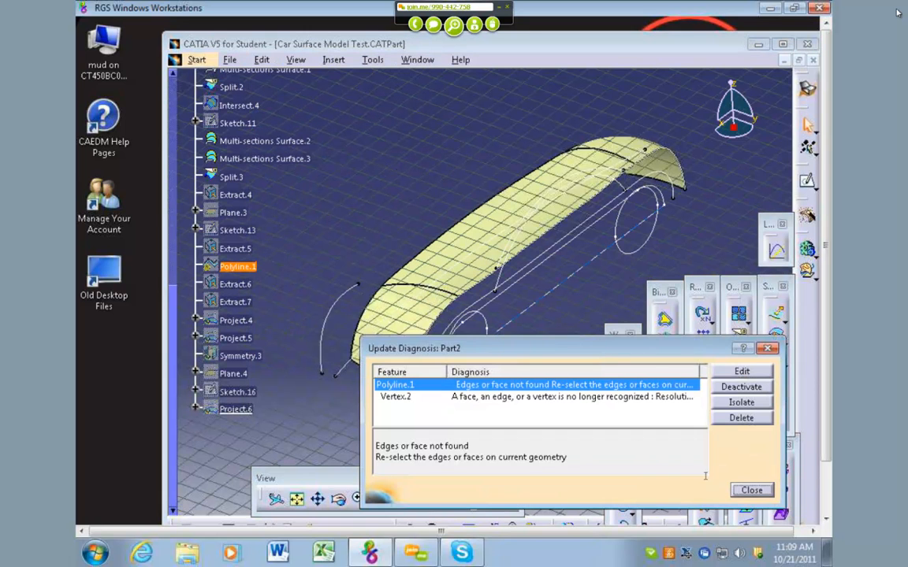
left_click(750, 490)
right_click(235, 267)
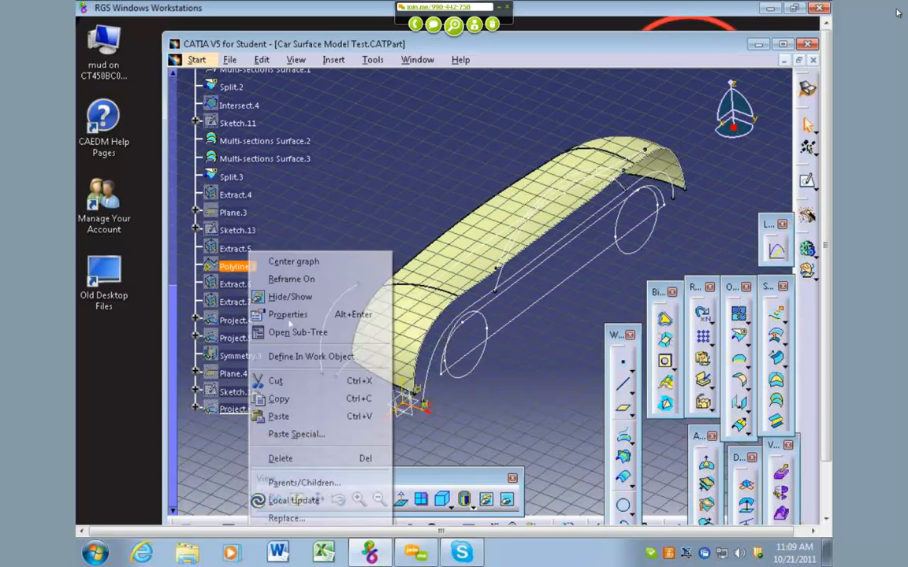
left_click(280, 458)
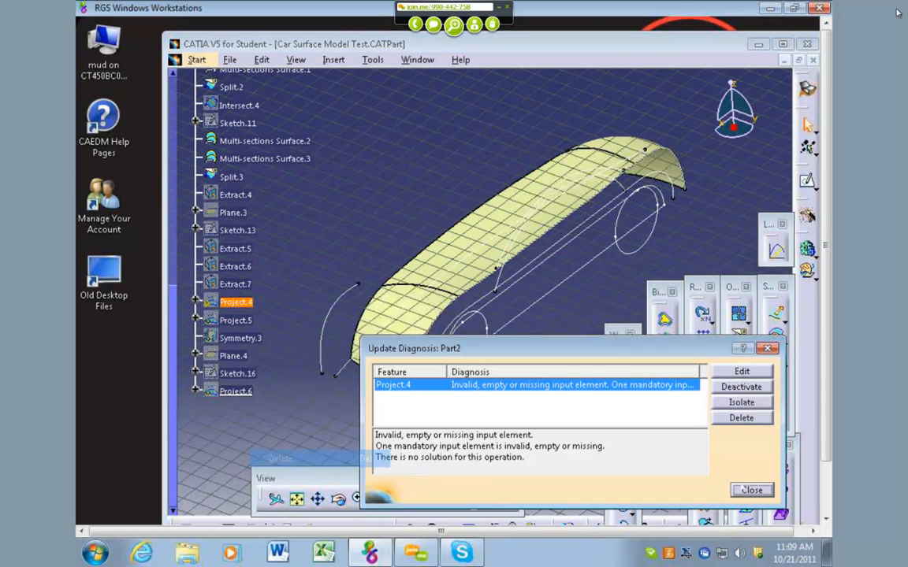
left_click(750, 490)
Check the group conversation in Skype and return to the CATIA model.
left_click(472, 551)
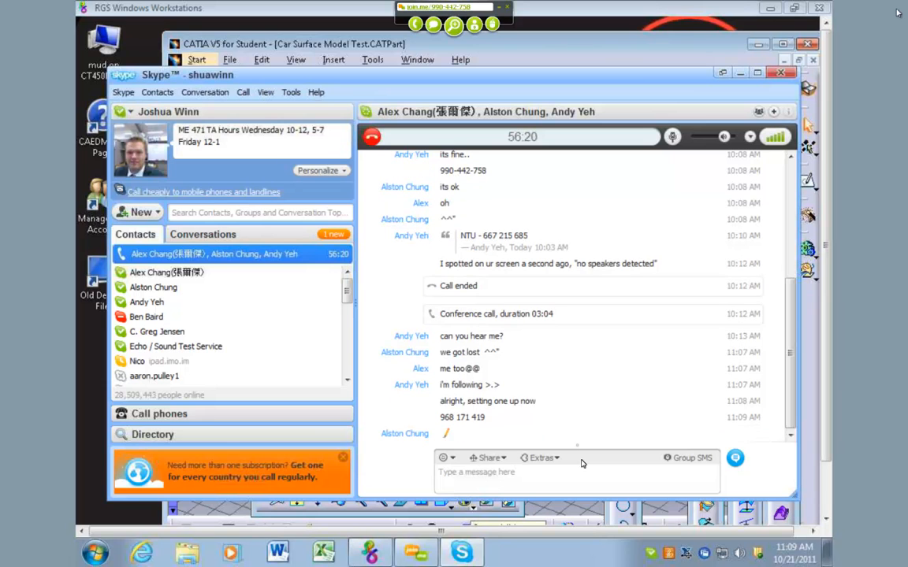
left_click(740, 72)
left_click(236, 373)
left_click(244, 392)
right_click(246, 392)
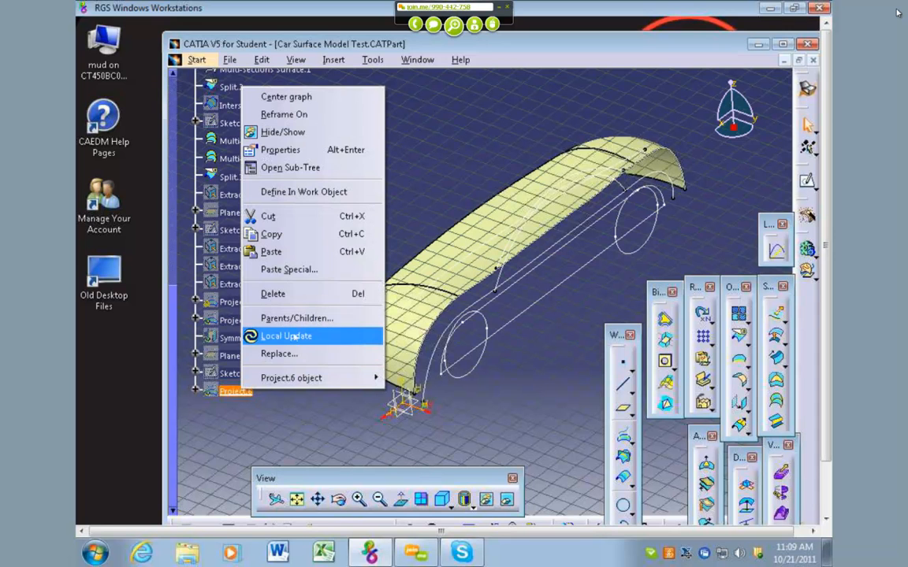
left_click(550, 420)
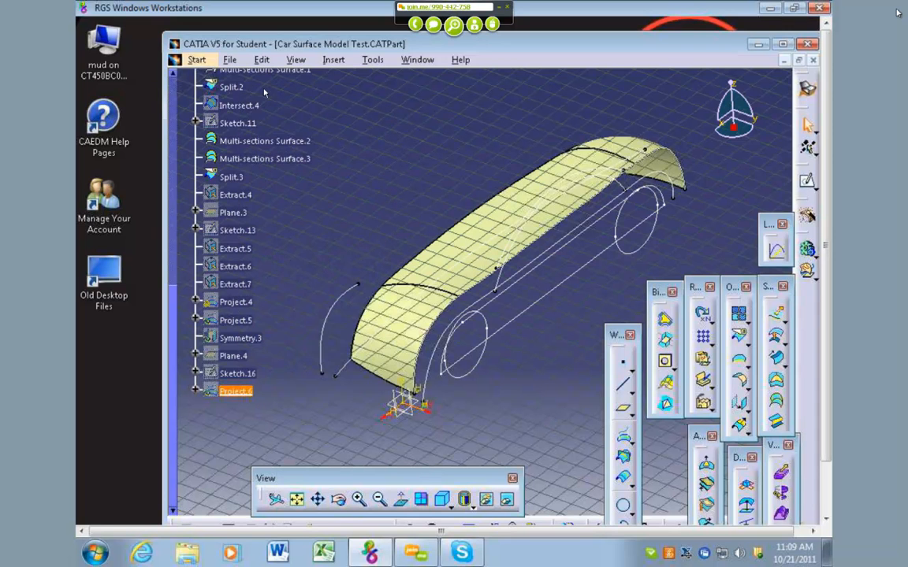
Rerun the part update, dismiss the diagnosis, and delete the Project.4 feature.
left_click(262, 60)
left_click(282, 122)
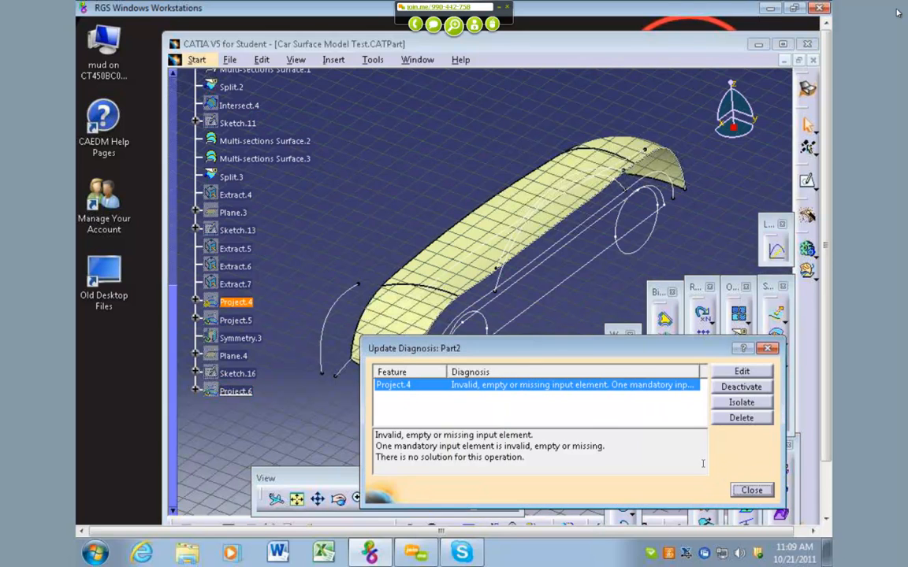
key("Escape")
right_click(235, 303)
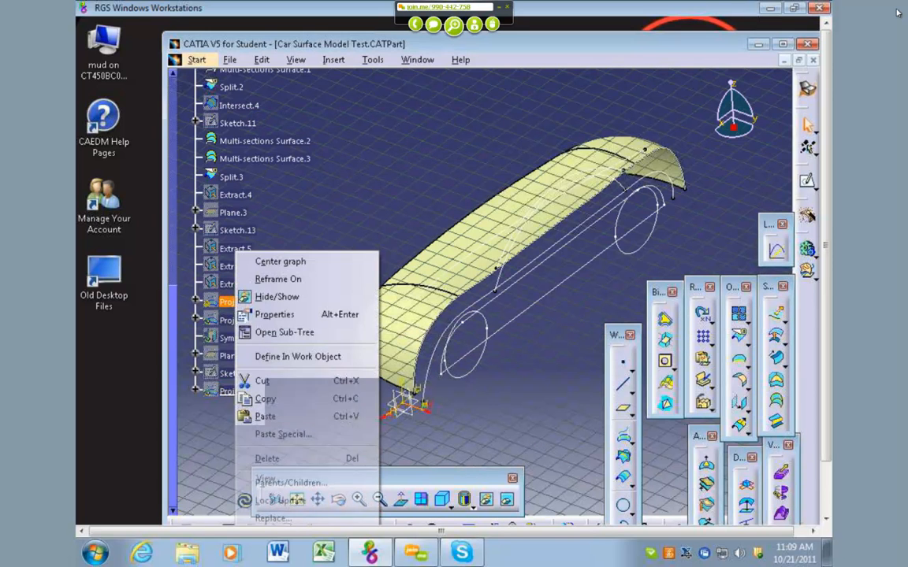
left_click(322, 458)
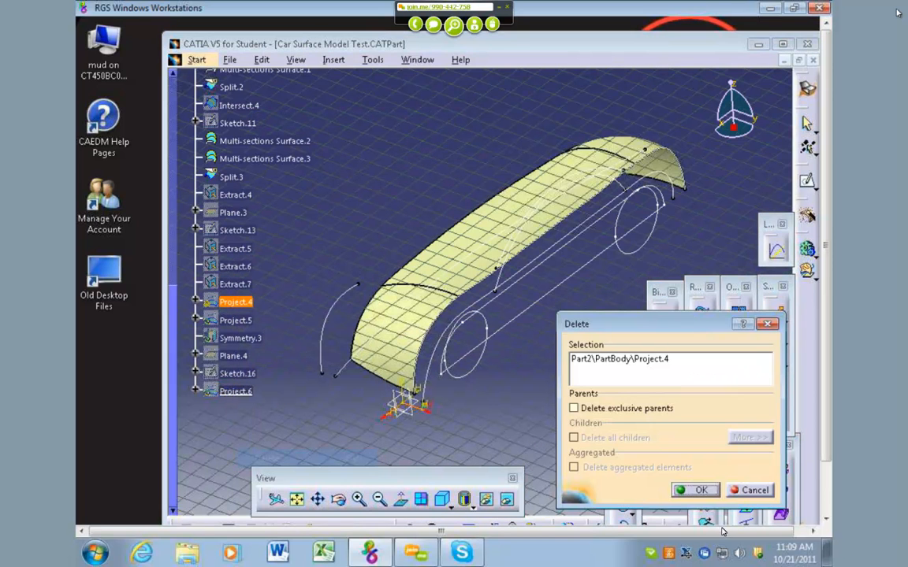
left_click(713, 490)
key("Escape")
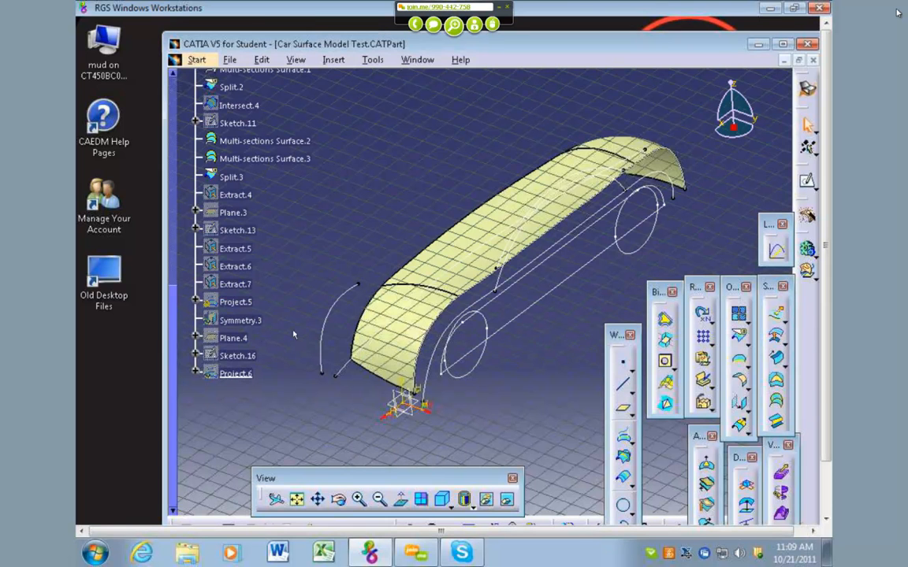
Delete the Project.5 feature from the part body and close the update diagnosis.
right_click(237, 302)
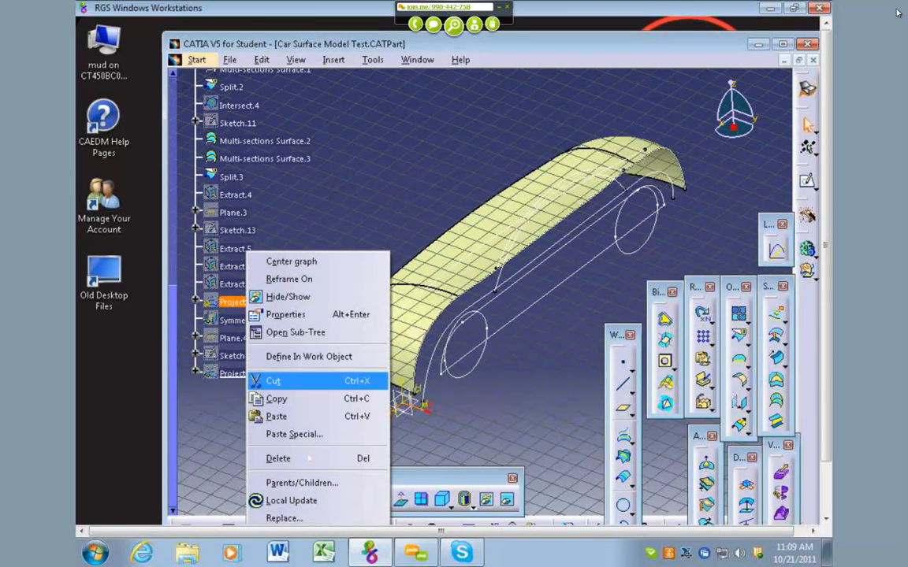
left_click(313, 457)
left_click(707, 490)
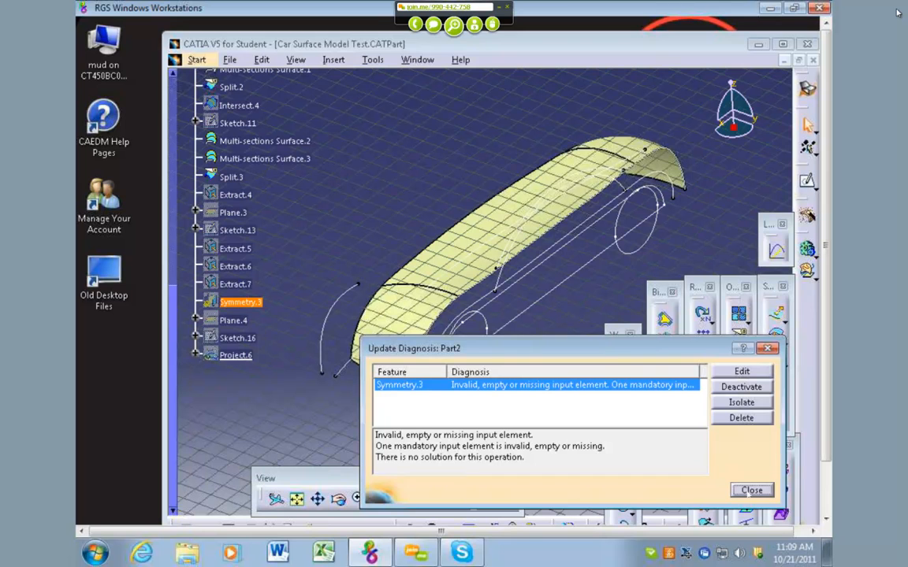
left_click(749, 490)
Delete the Symmetry.3 feature and close the update diagnosis.
right_click(240, 302)
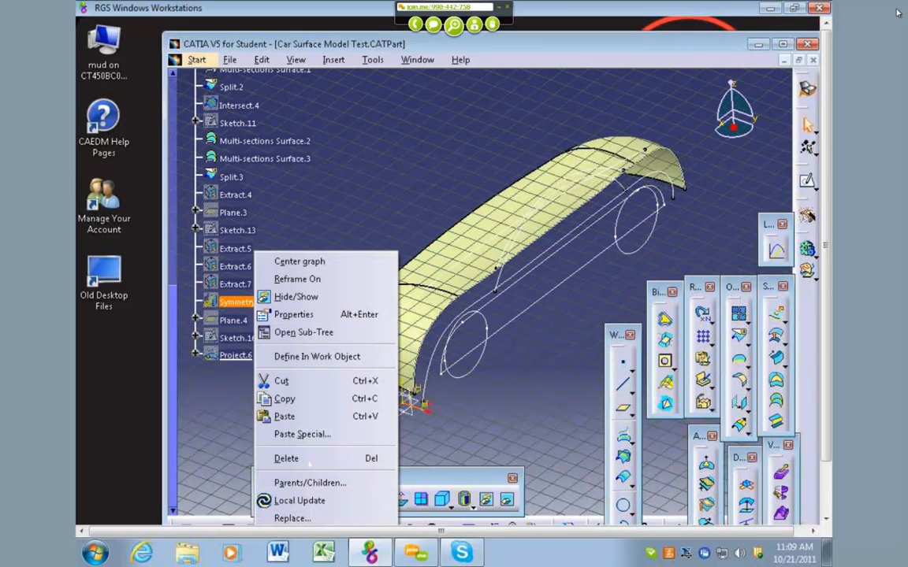
left_click(286, 458)
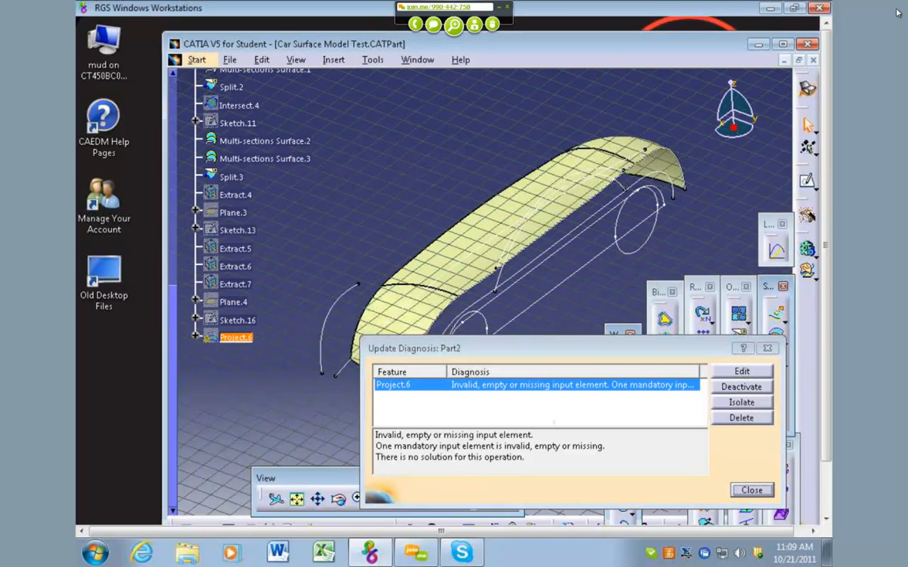
left_click(751, 490)
Delete the Project.6 feature, the last item in the specification tree.
right_click(236, 337)
left_click(276, 242)
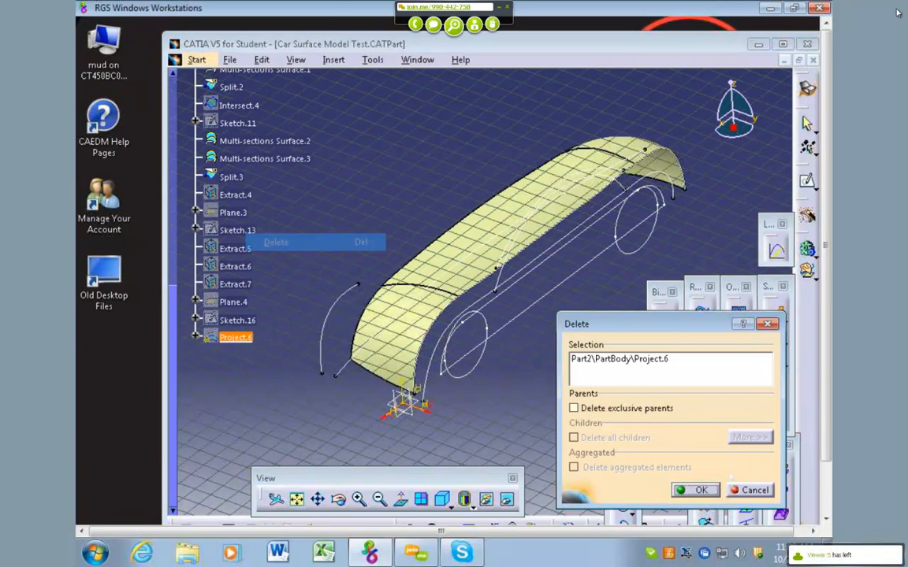
left_click_drag(662, 324, 651, 252)
left_click(692, 420)
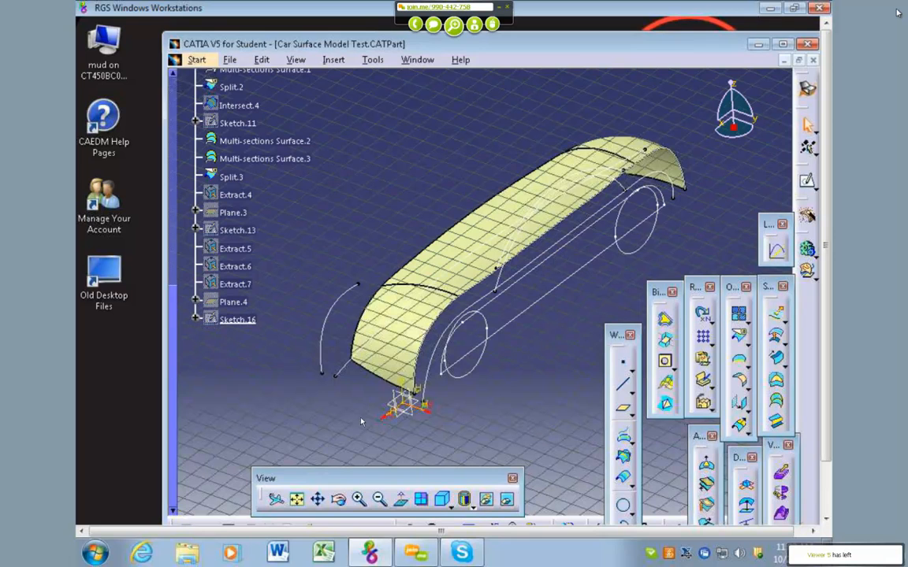
Check the group conversation in Skype, return to CATIA, and inspect the car surface and its wireframe curves.
left_click(473, 558)
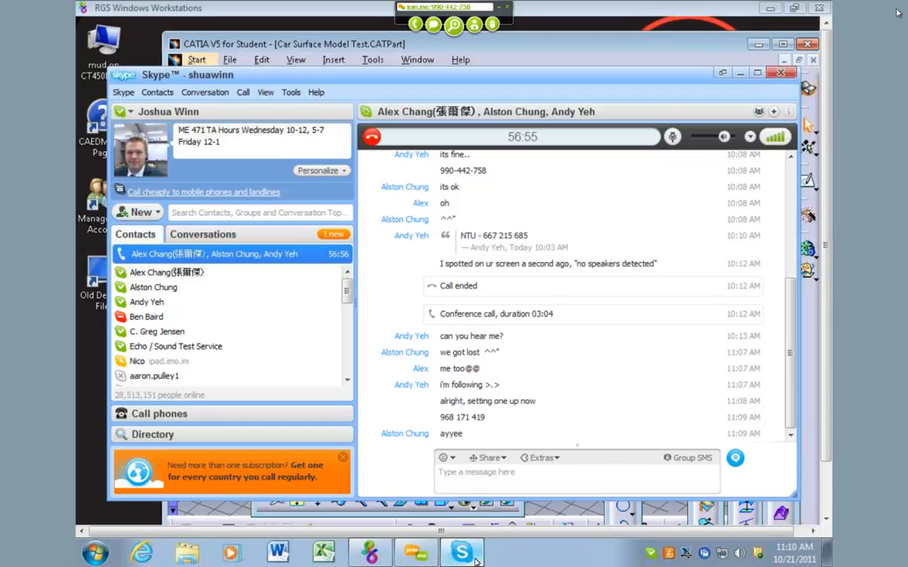
left_click(462, 553)
middle_click_drag(374, 371, 414, 398)
left_click(261, 59)
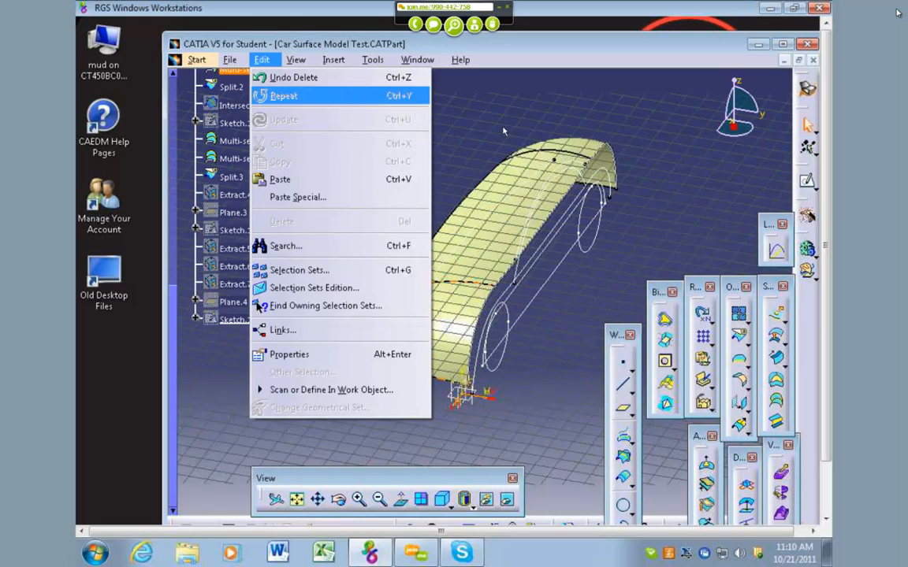
left_click(504, 131)
middle_click_drag(397, 243, 417, 280)
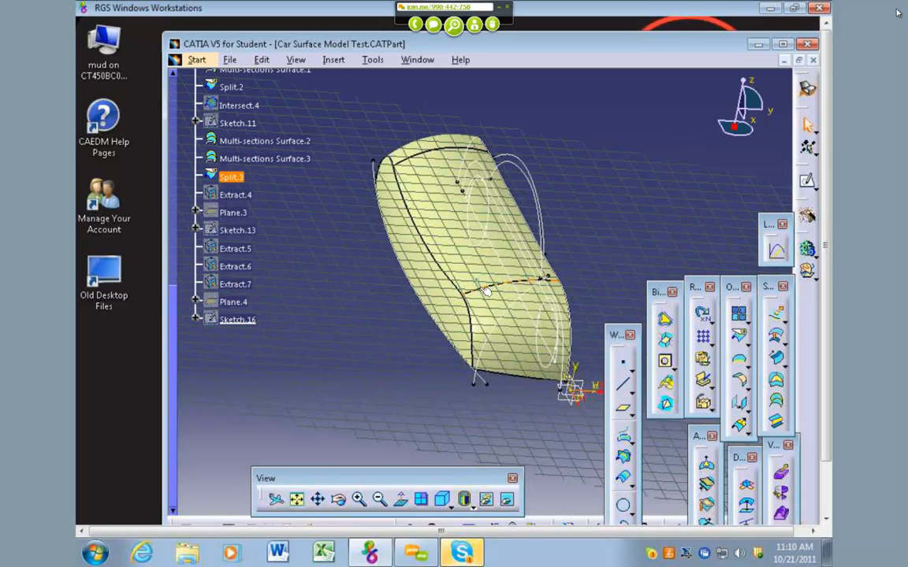
Switch to Skype to view the group conversation.
left_click(473, 556)
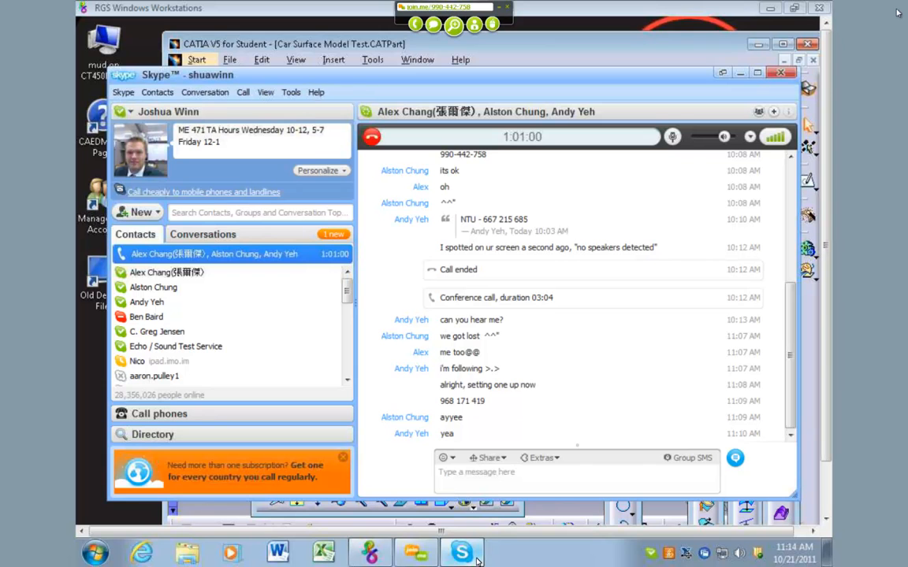
Return from Skype to CATIA and start a new sketch on the yz plane.
left_click(740, 73)
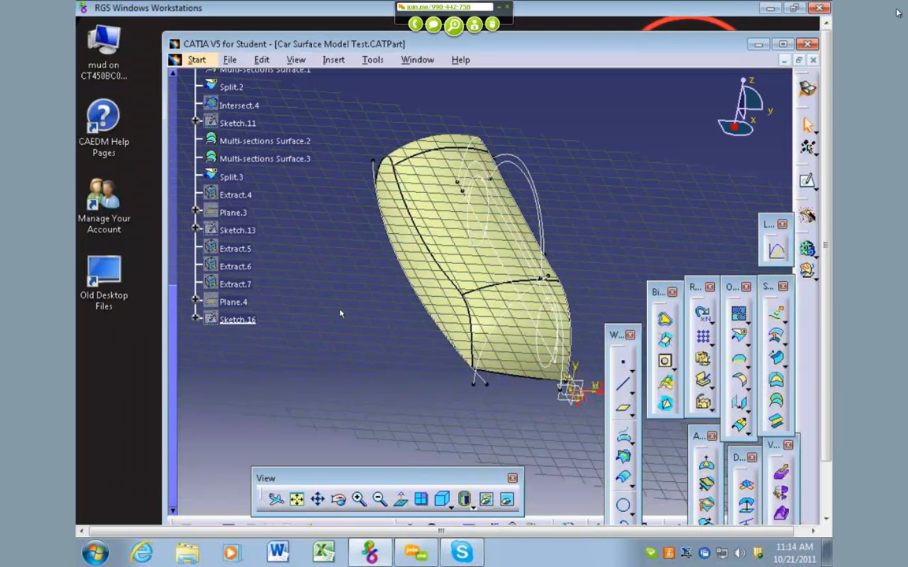
middle_click_drag(351, 288, 539, 213)
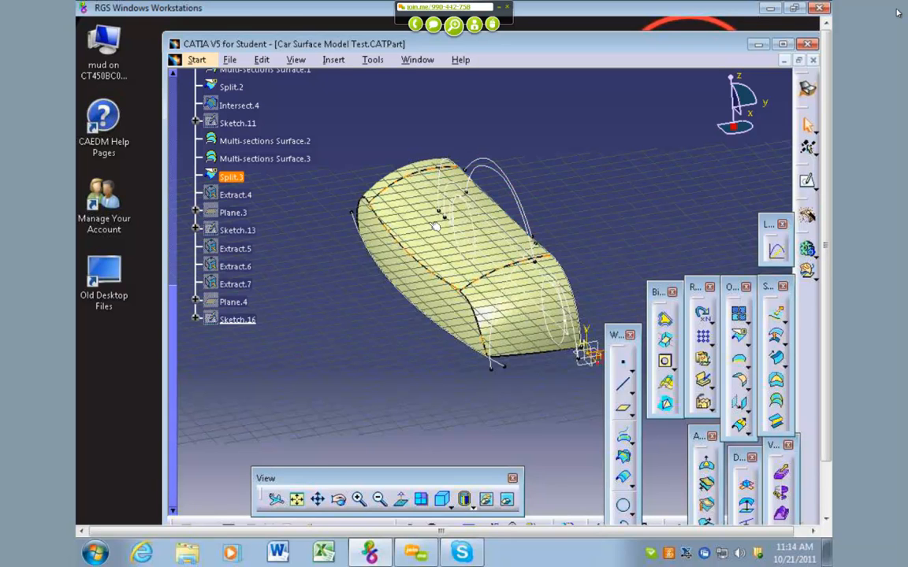
middle_click_drag(557, 197, 472, 154)
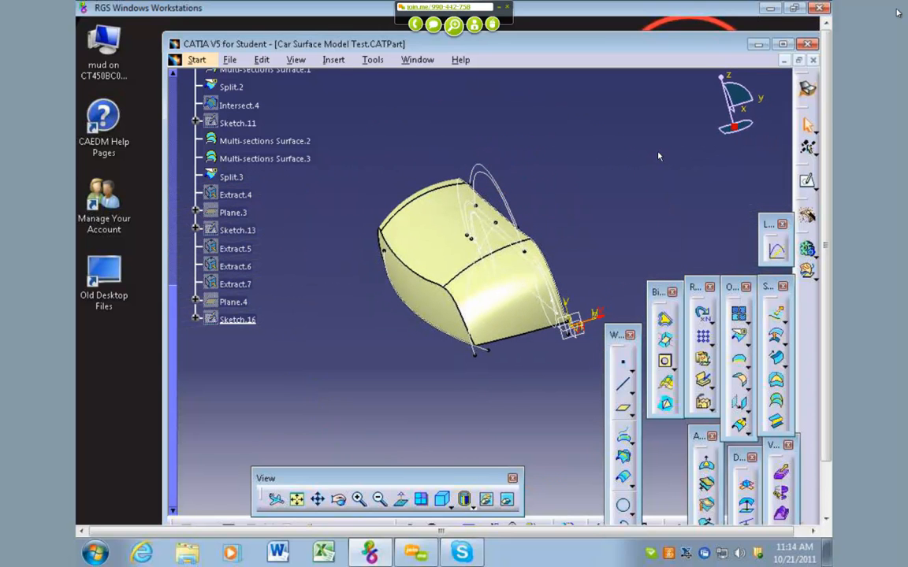
left_click(804, 181)
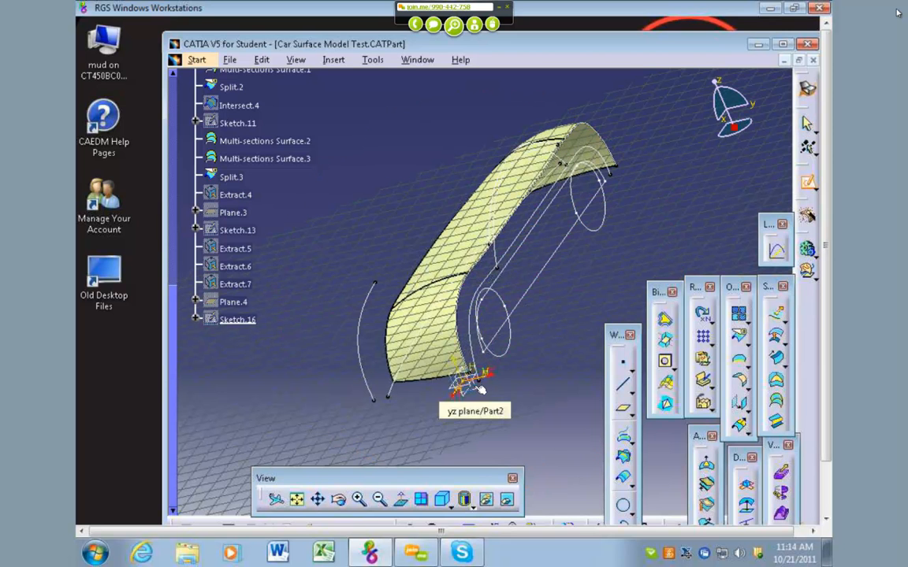
left_click(467, 383)
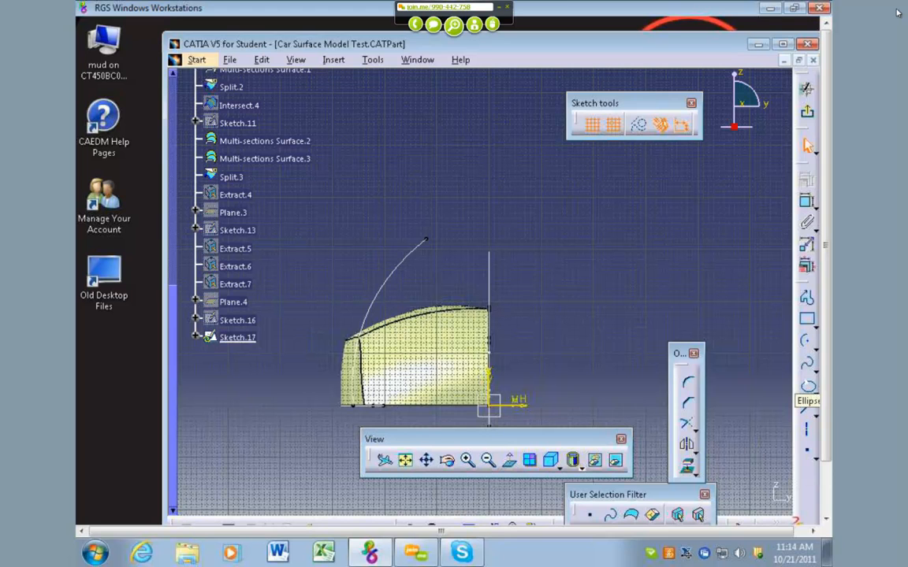
Sketch a three-point spline curving from H about -7.874 in up to about H -2.756, V 11.024 in, and exit the sketch.
left_click(807, 365)
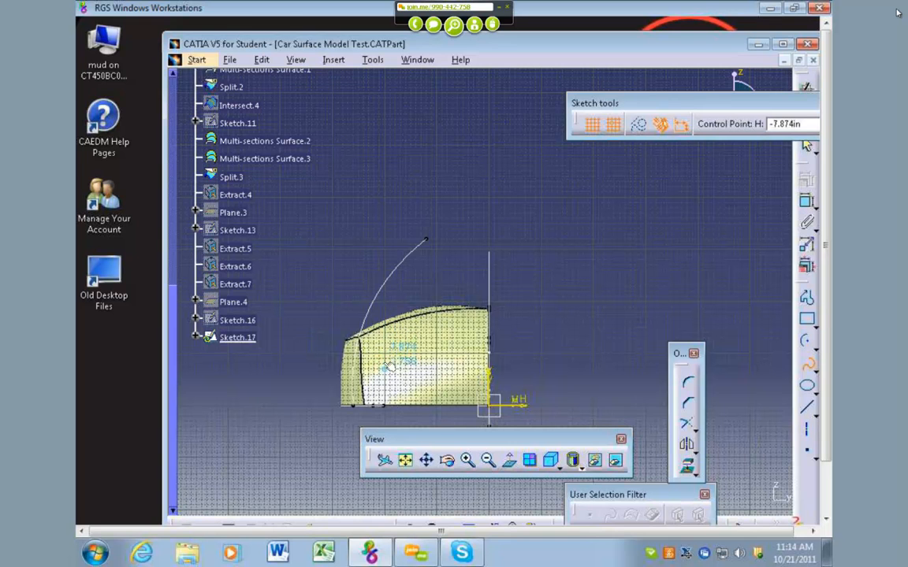
left_click(385, 361)
left_click(415, 291)
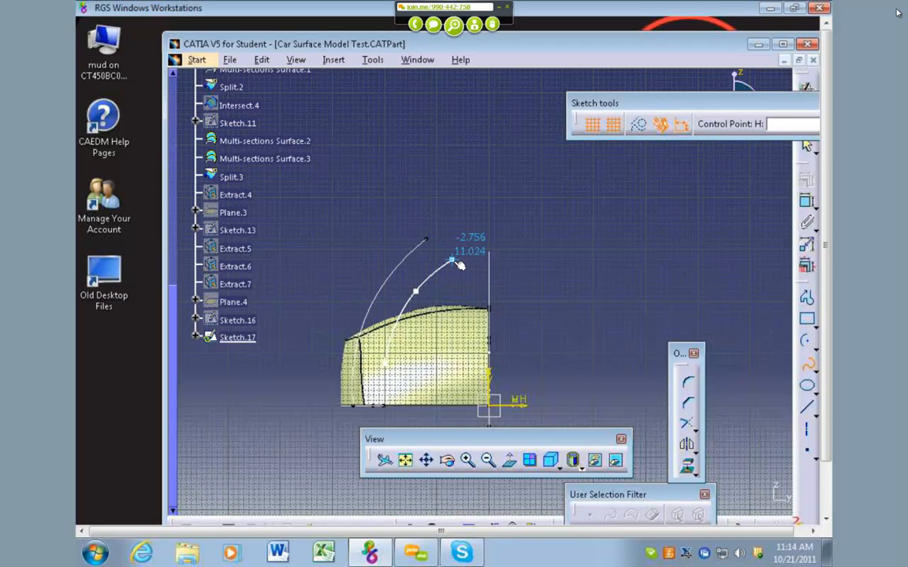
double_click(452, 260)
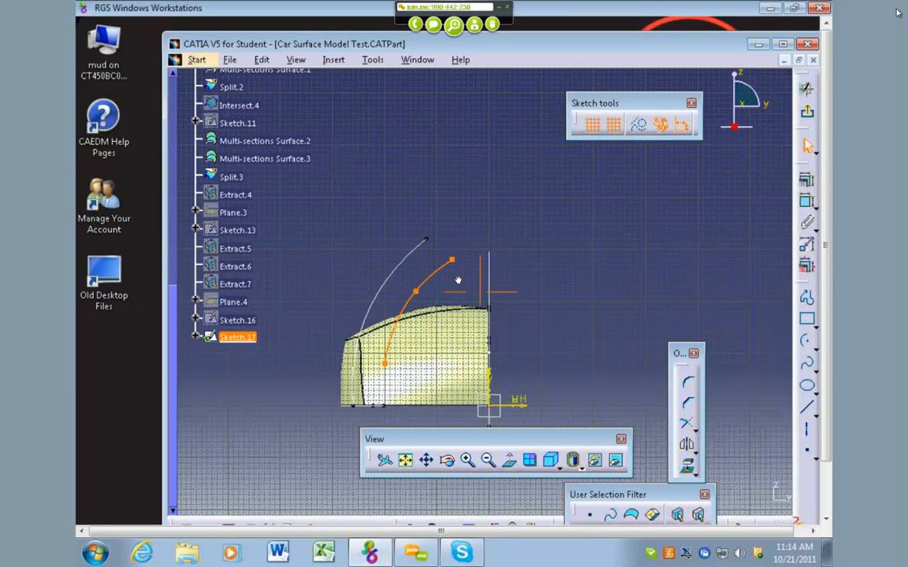
mouse_move(473, 279)
middle_mouse_down()
mouse_move(484, 279)
mouse_move(423, 345)
mouse_move(431, 365)
mouse_move(509, 402)
middle_mouse_up()
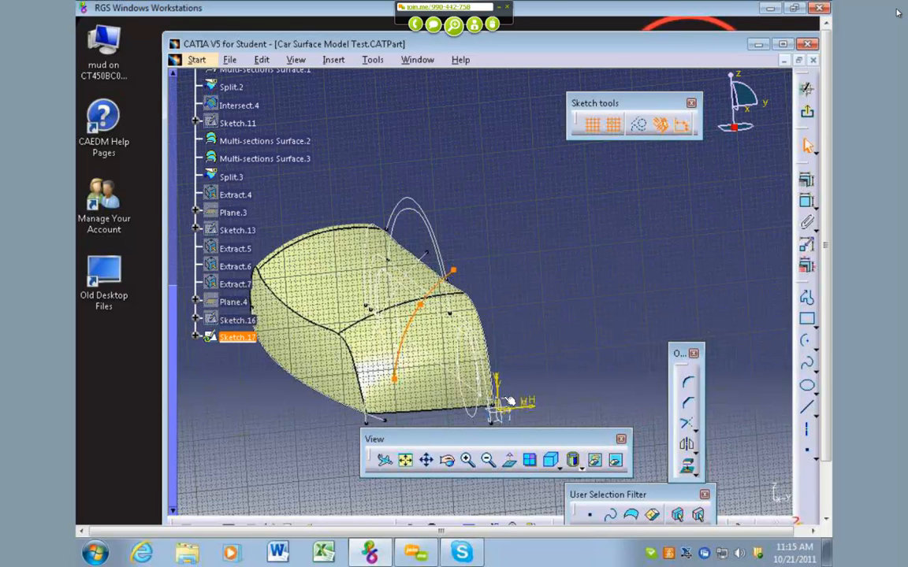
middle_click_drag(411, 323, 392, 375)
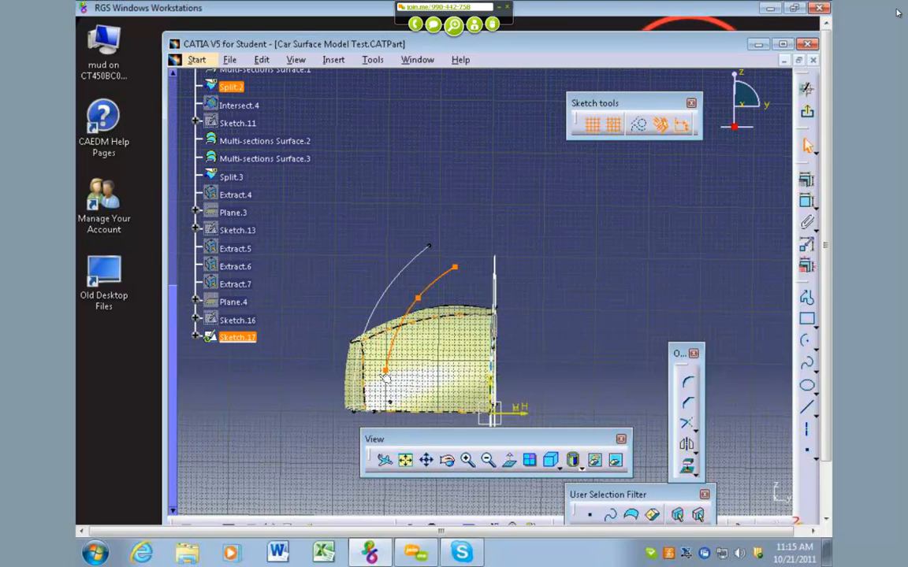
middle_click_drag(426, 351, 413, 248)
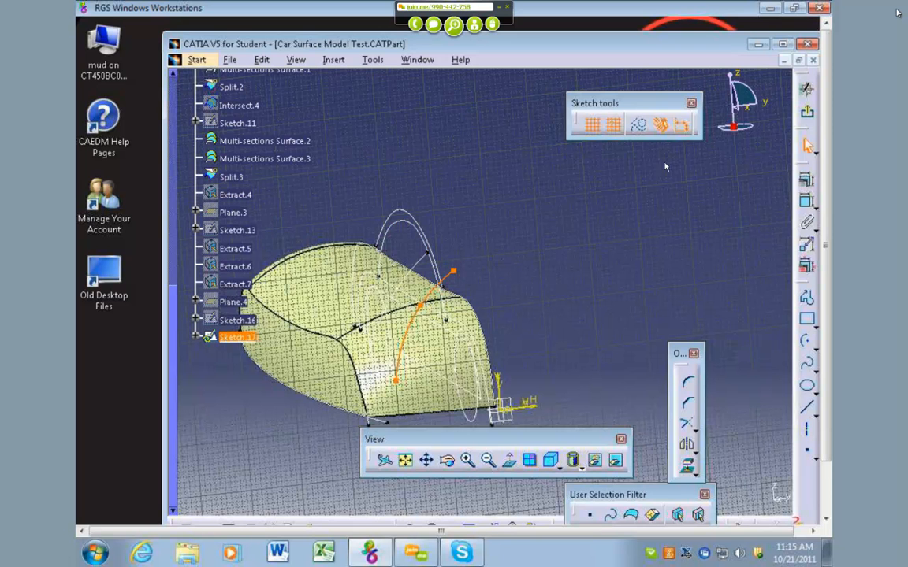
left_click(807, 111)
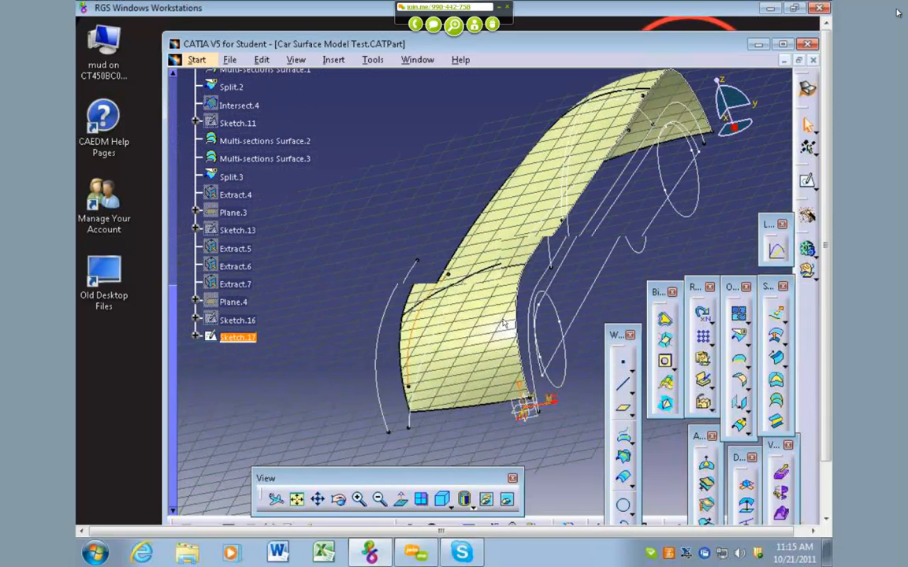
middle_click_drag(347, 332, 569, 307)
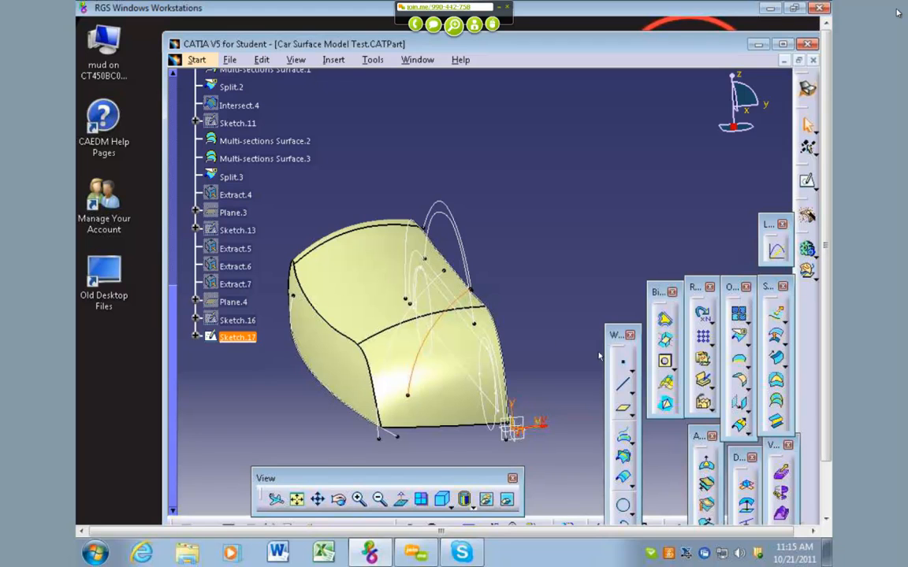
left_click(570, 289)
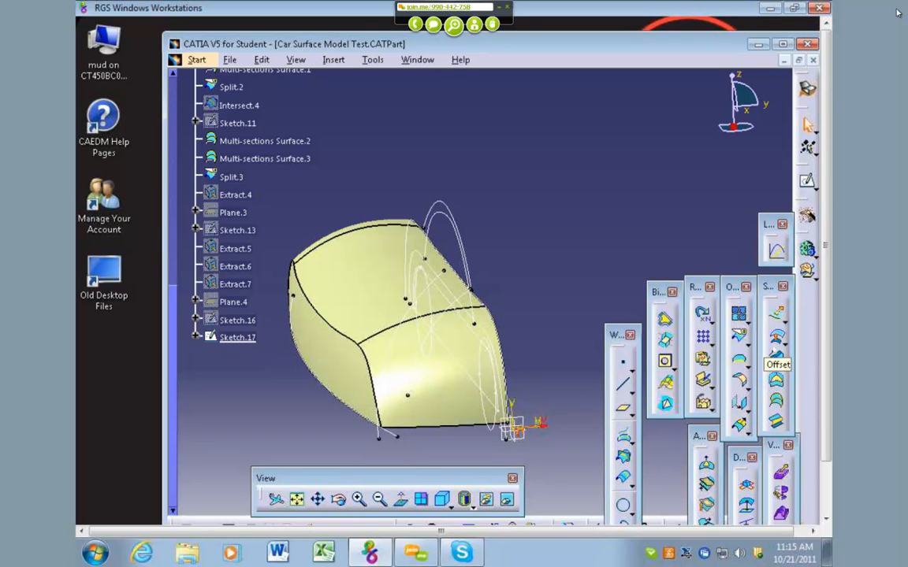
left_click(702, 315)
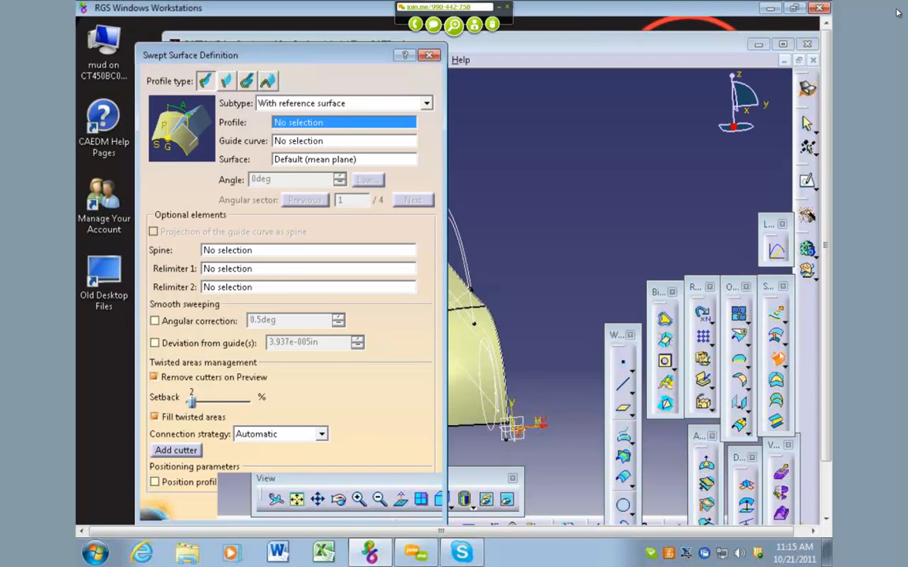
left_click_drag(363, 56, 788, 260)
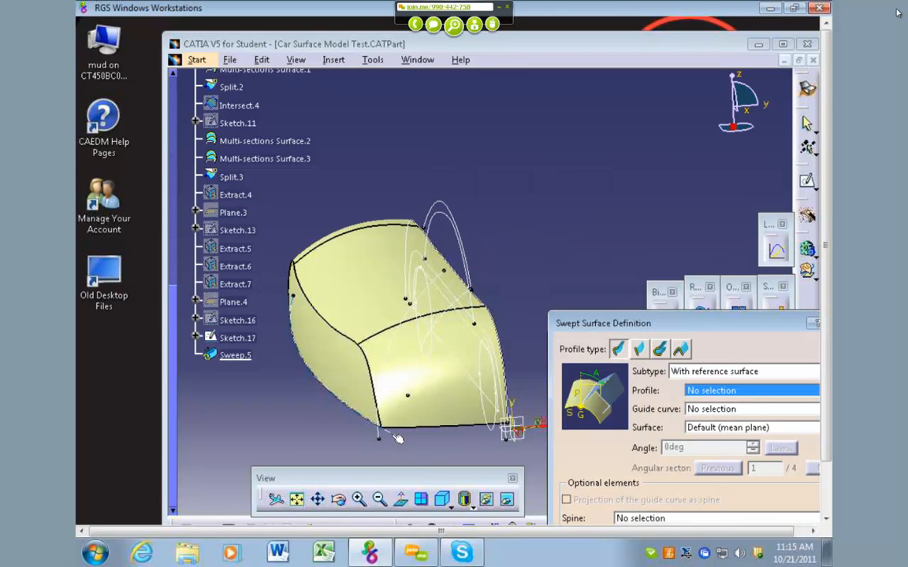
left_click(397, 438)
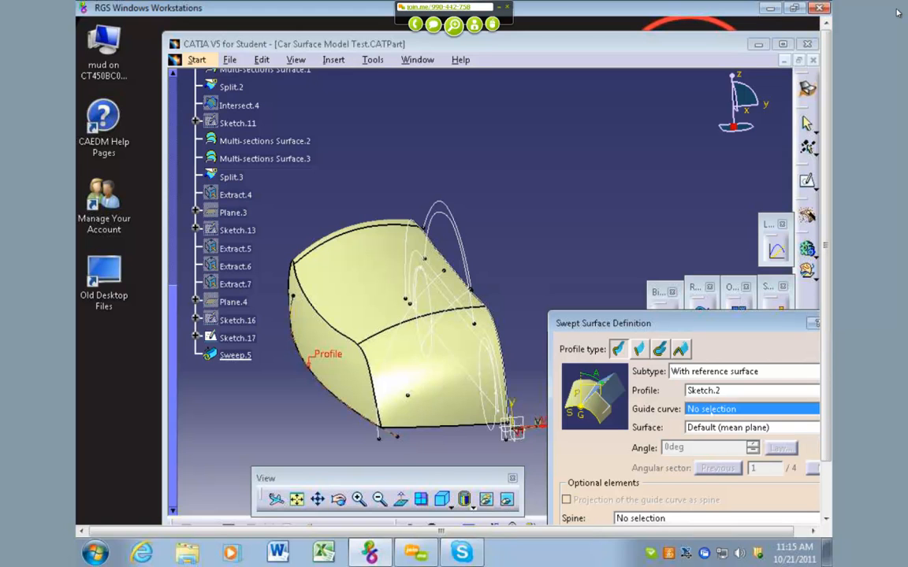
left_click(428, 336)
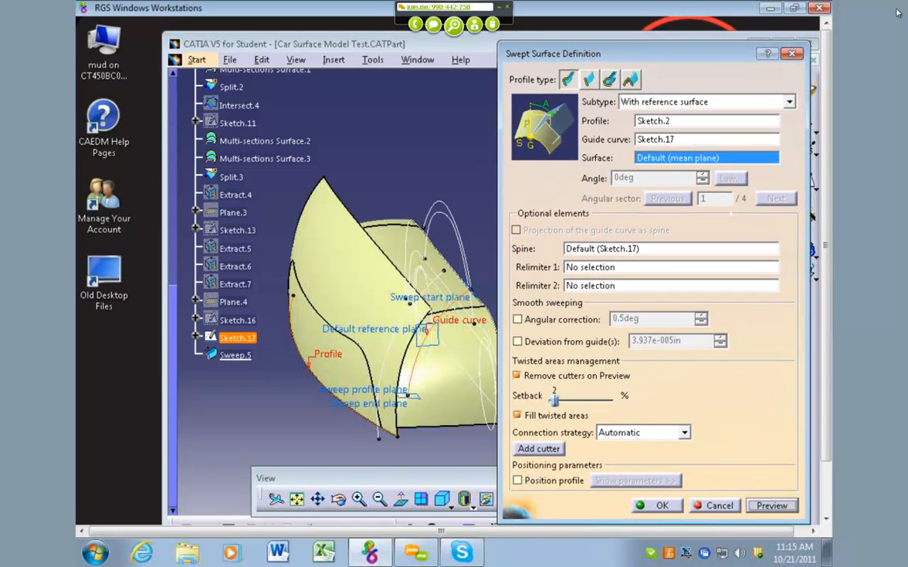
left_click(684, 125)
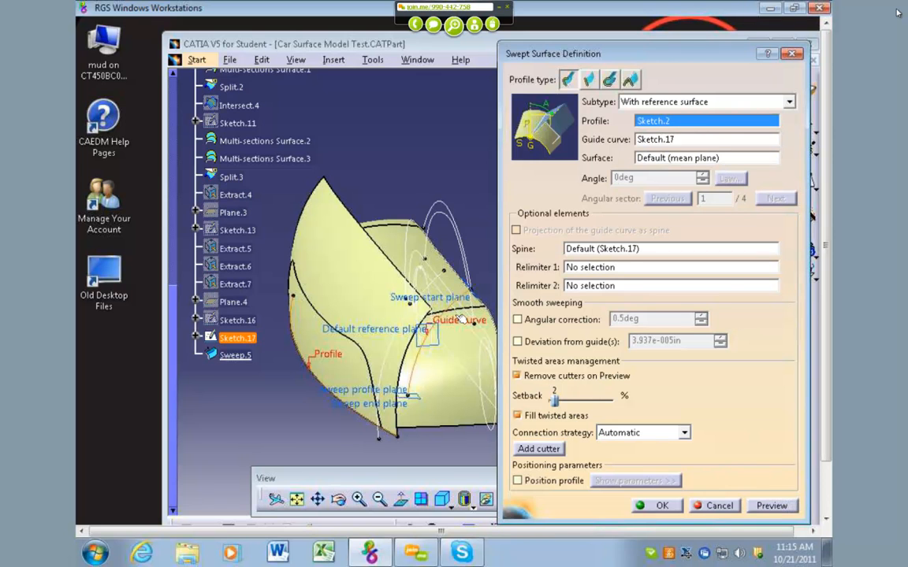
left_click(713, 504)
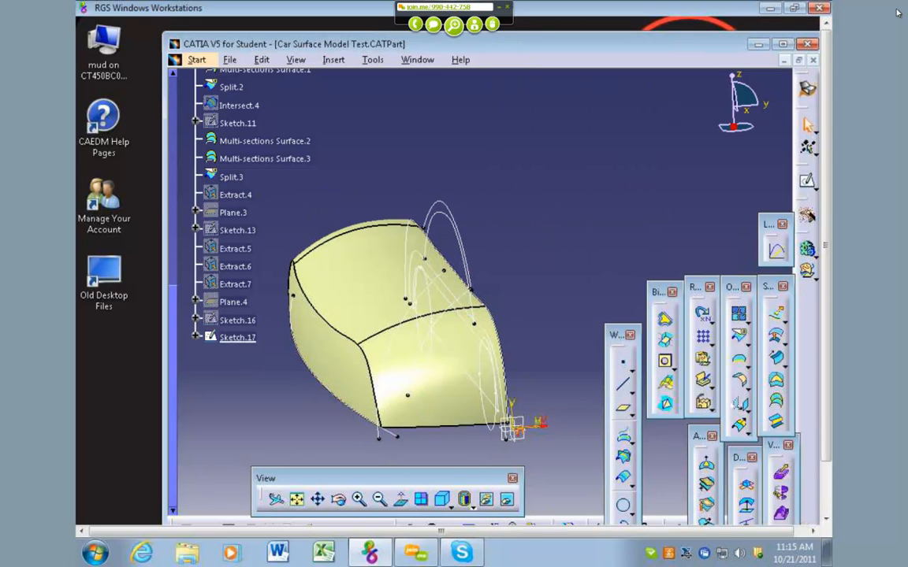
Create a swept surface with reference surface, using Sketch.17 as the profile and Sketch.2 as the guide curve.
left_click(776, 358)
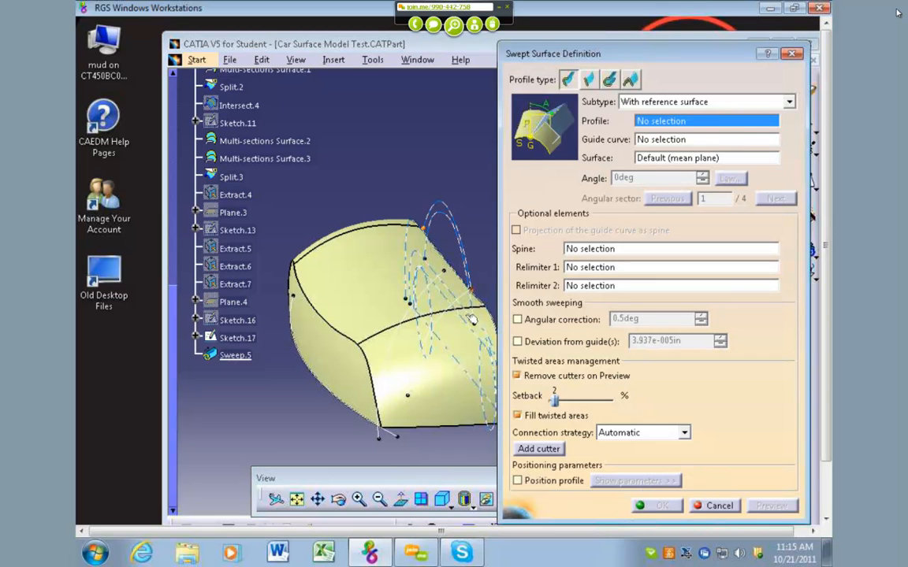
left_click(438, 314)
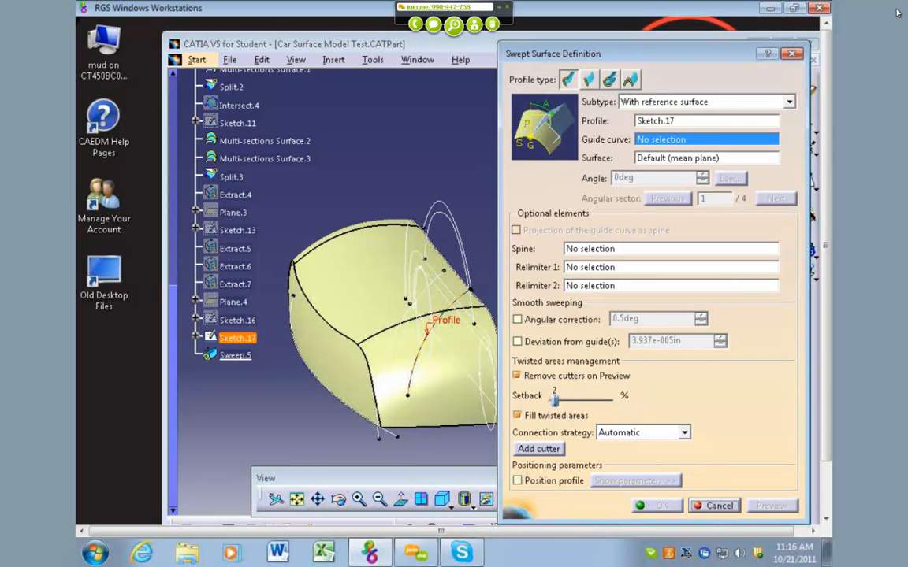
left_click(299, 352)
left_click(784, 508)
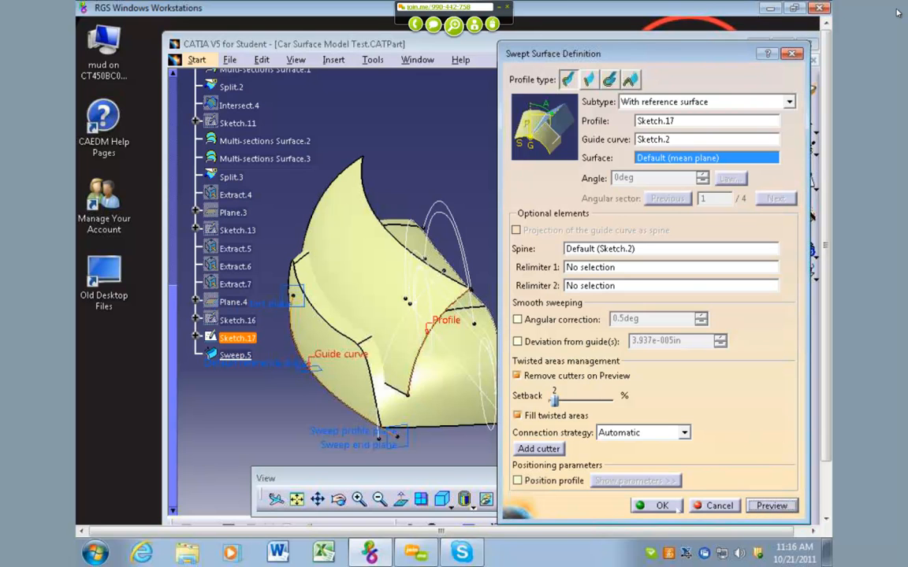
left_click(654, 505)
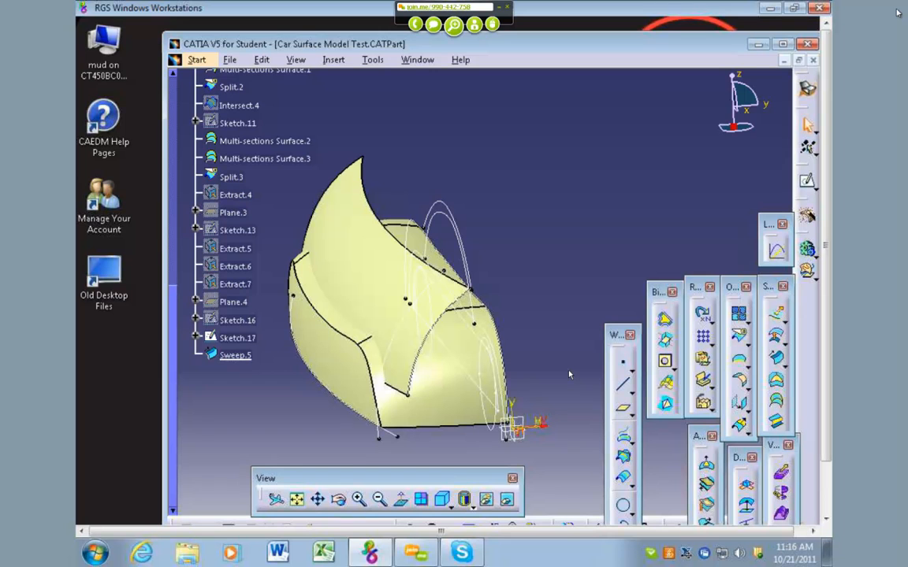
Review the profile and guide curve in the Sweep.5 definition and inspect the swept surface.
double_click(235, 355)
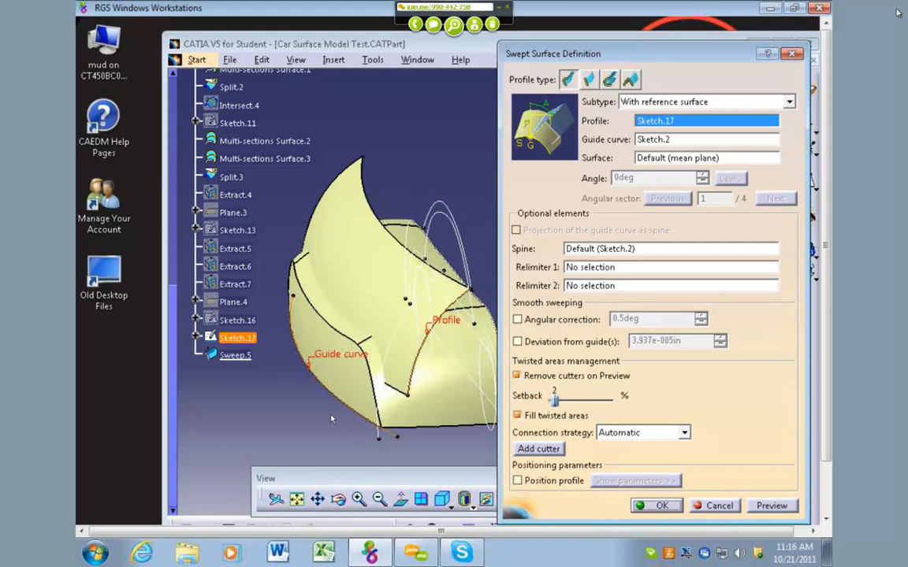
left_click(655, 505)
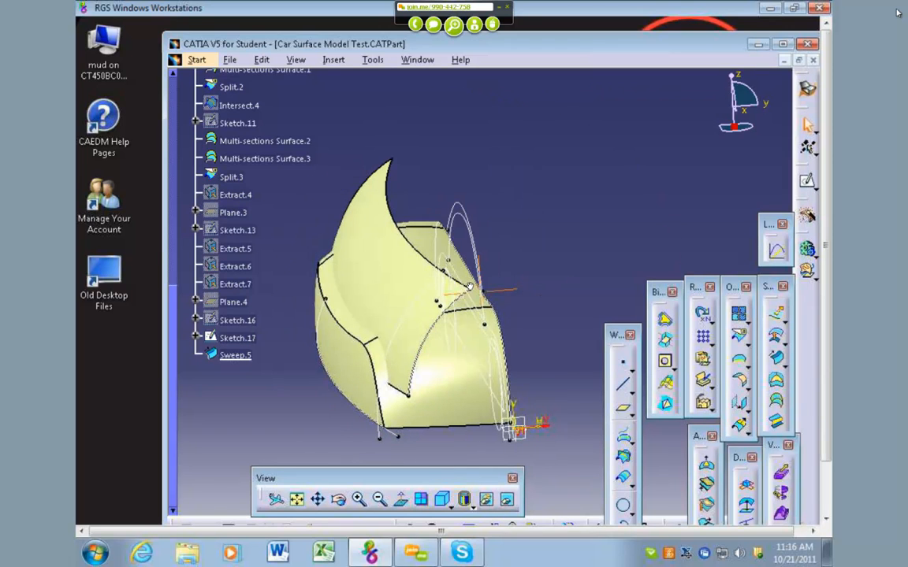
middle_click_drag(478, 275, 752, 187)
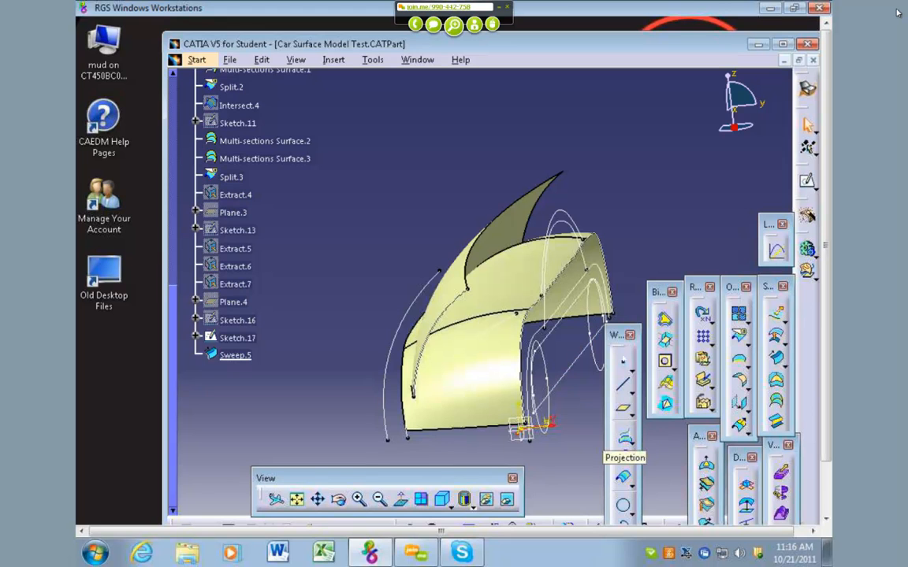
Start a projection along a direction and extract the tall inner arch curve of Sketch.1 as the projected element.
left_click_drag(624, 336, 204, 296)
left_click_drag(220, 245, 204, 294)
left_click(207, 398)
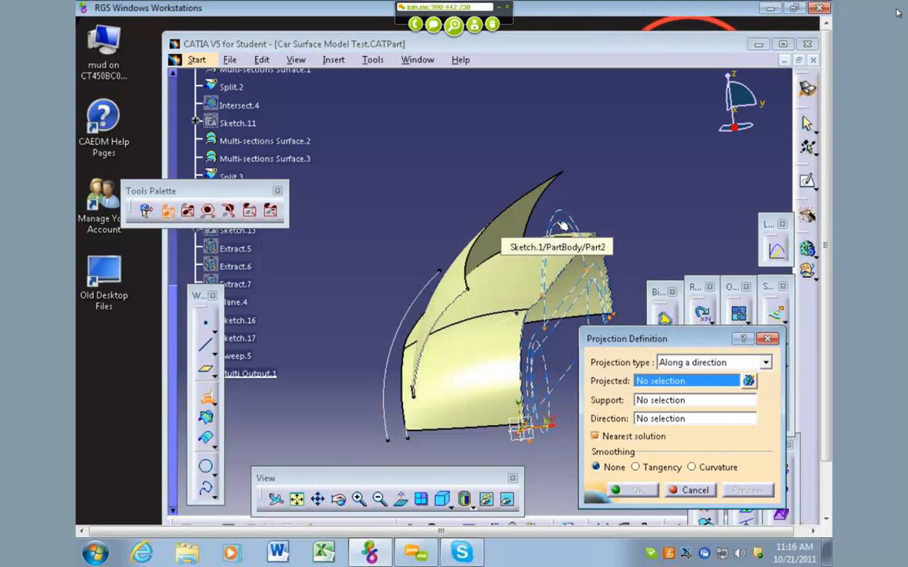
right_click(691, 380)
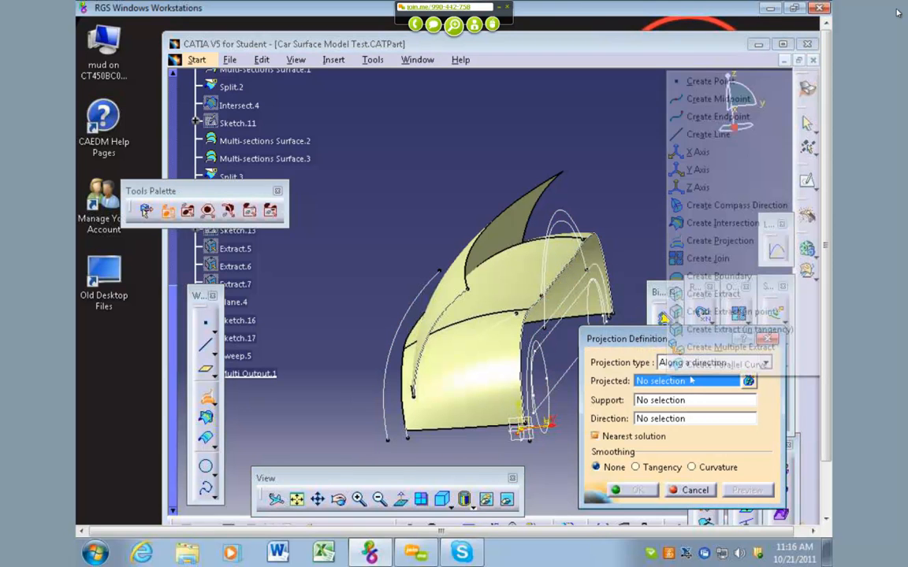
left_click(709, 293)
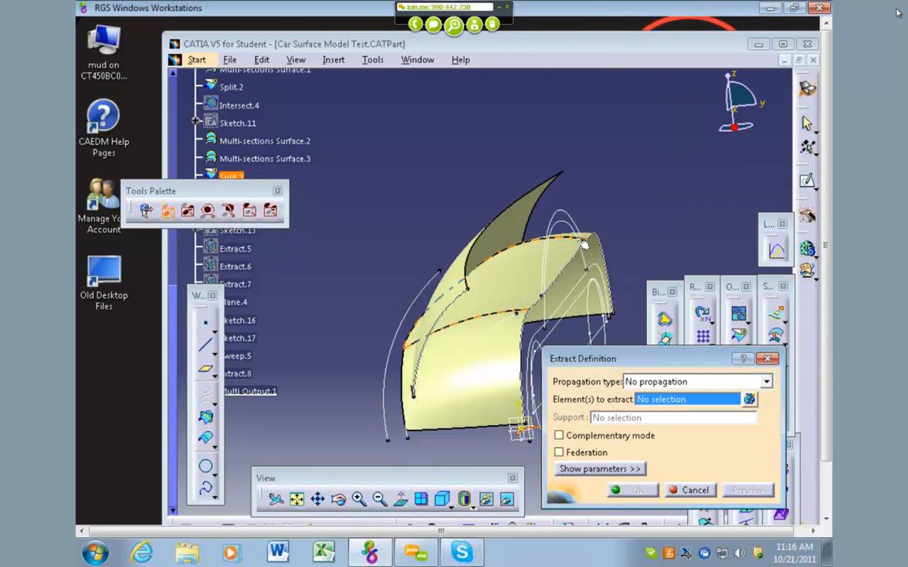
left_click(587, 277)
left_click(632, 490)
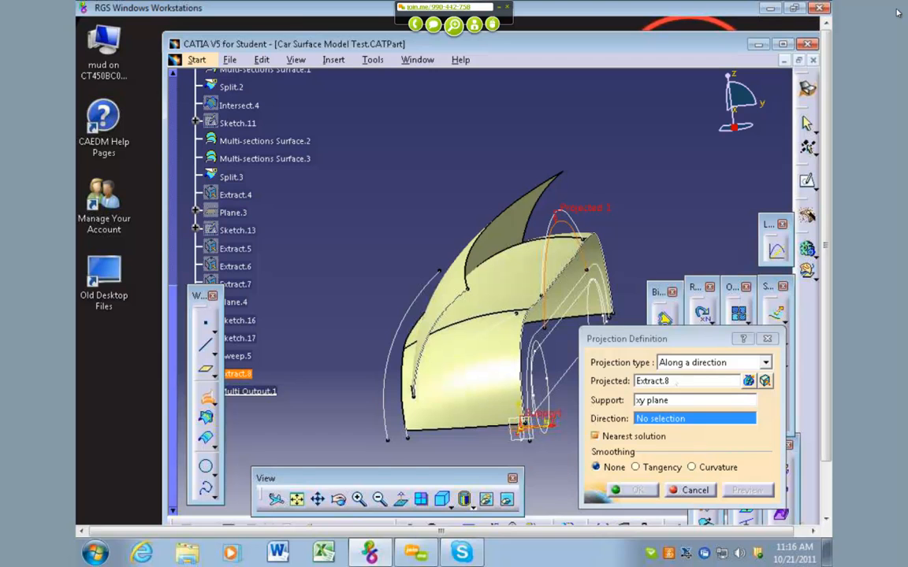
Replace the projection's support with the Sweep.5 surface.
right_click(676, 382)
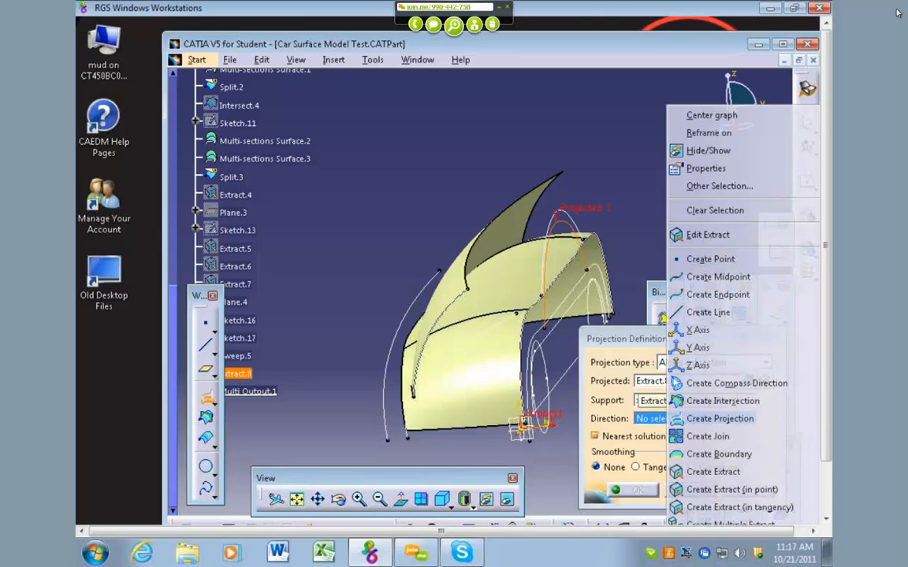
left_click(654, 417)
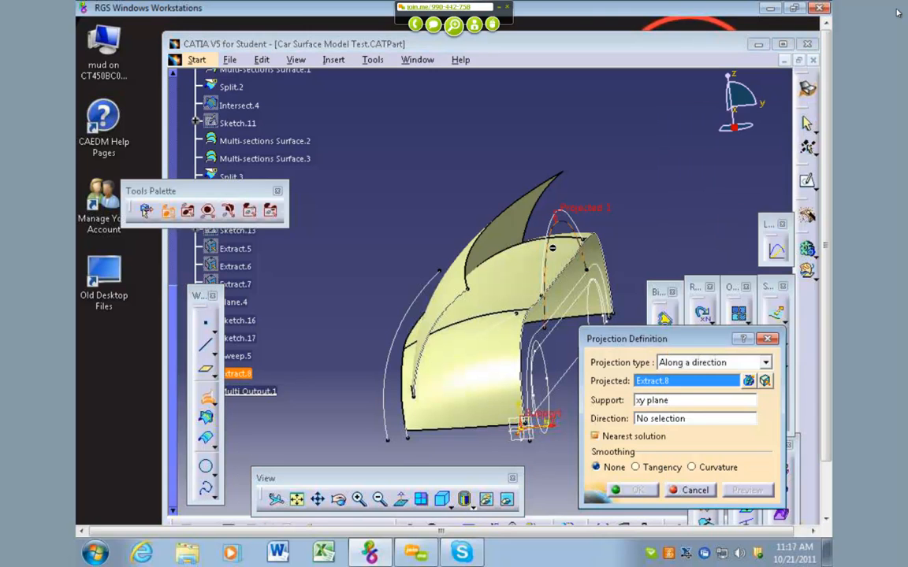
left_click(657, 401)
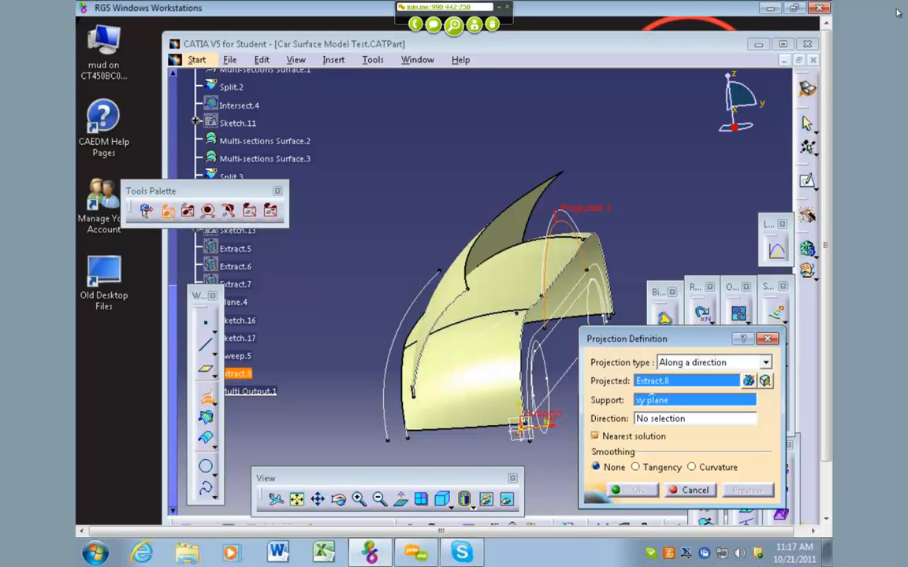
left_click(490, 238)
left_click(490, 238)
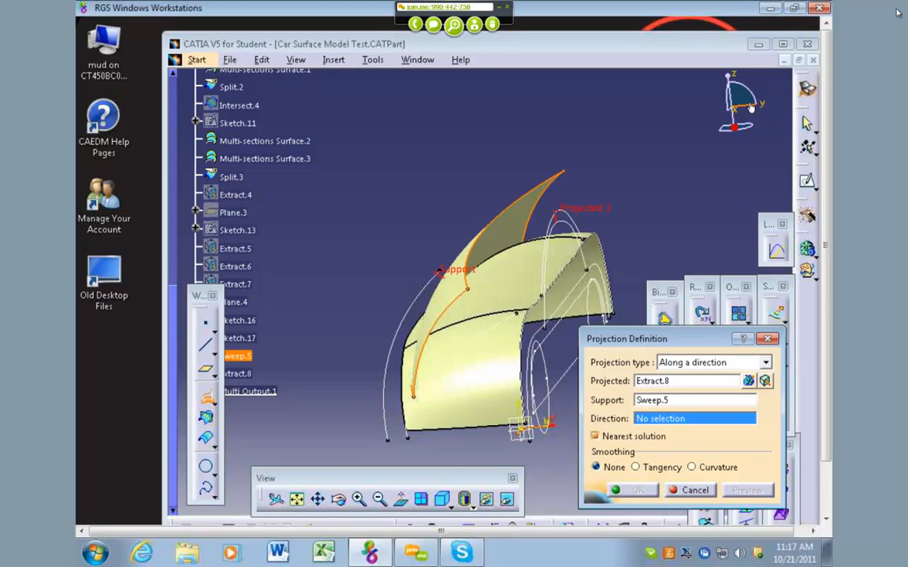
Set the projection direction to the Y component and create the projection of the extracted arch onto Sweep.5.
right_click(708, 423)
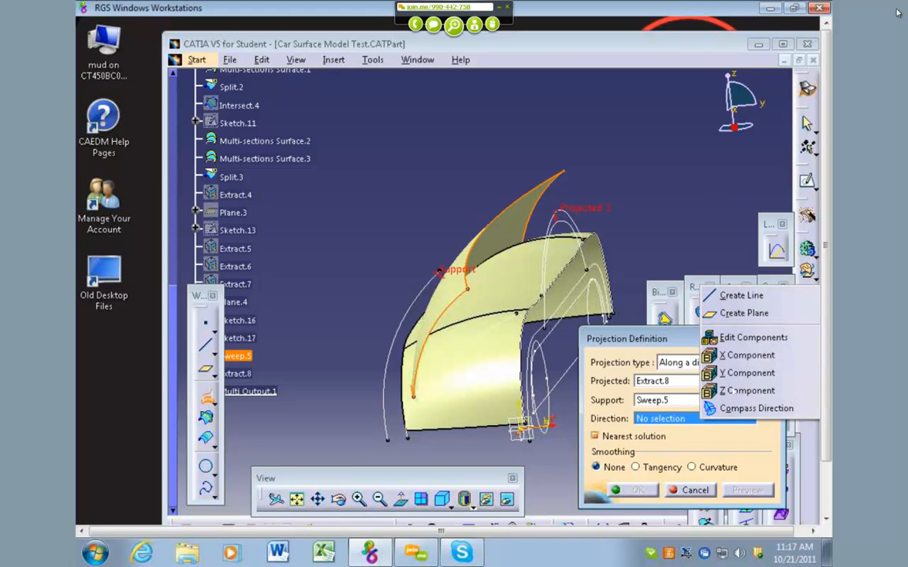
left_click(747, 373)
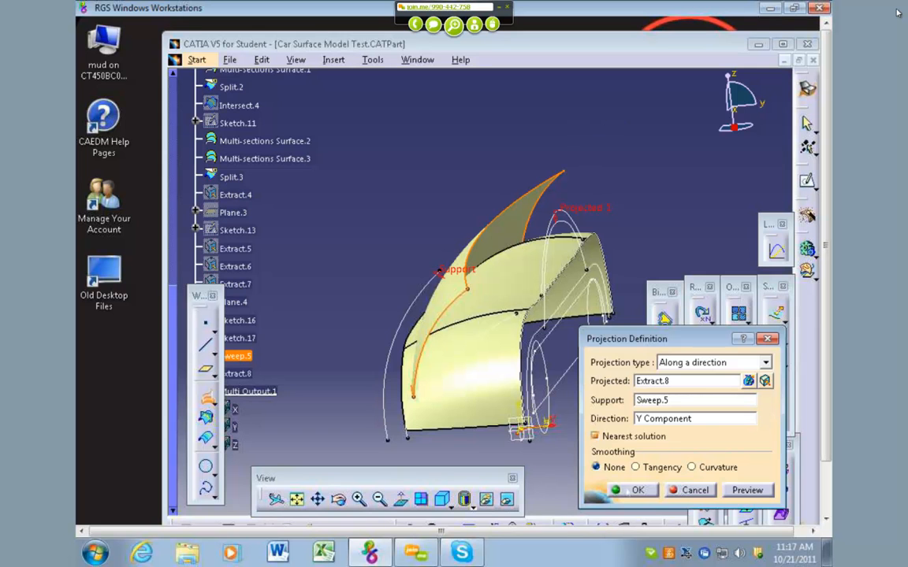
left_click(637, 490)
Edit Sketch.17 by shifting its spline slightly toward the sketch's vertical axis, and exit the sketch.
mouse_move(294, 308)
middle_mouse_down()
mouse_move(310, 258)
mouse_move(349, 313)
mouse_move(492, 337)
mouse_move(494, 308)
mouse_move(461, 278)
mouse_move(412, 273)
mouse_move(504, 284)
mouse_move(576, 278)
mouse_move(454, 344)
mouse_move(402, 310)
mouse_move(377, 344)
mouse_move(385, 294)
mouse_move(579, 376)
middle_mouse_up()
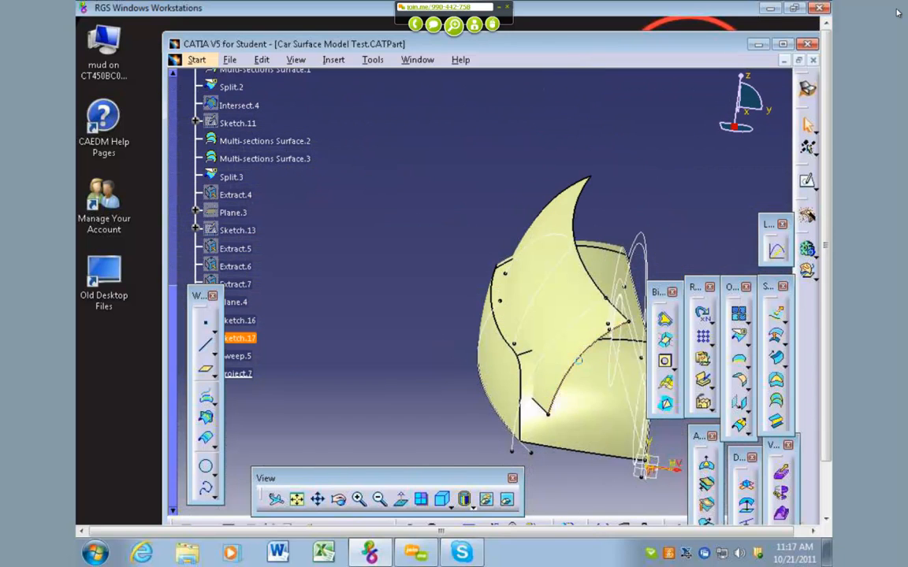
double_click(577, 360)
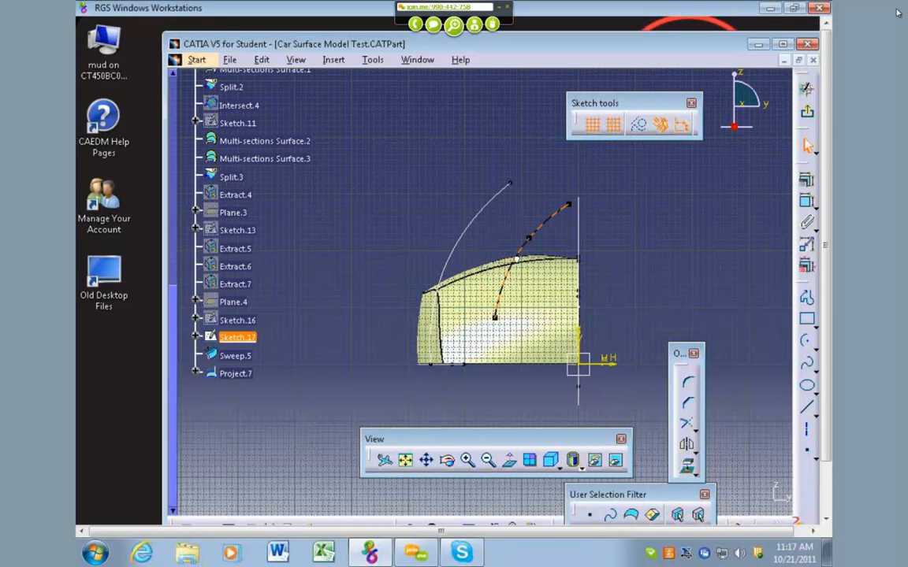
left_click_drag(516, 259, 522, 259)
left_click(808, 113)
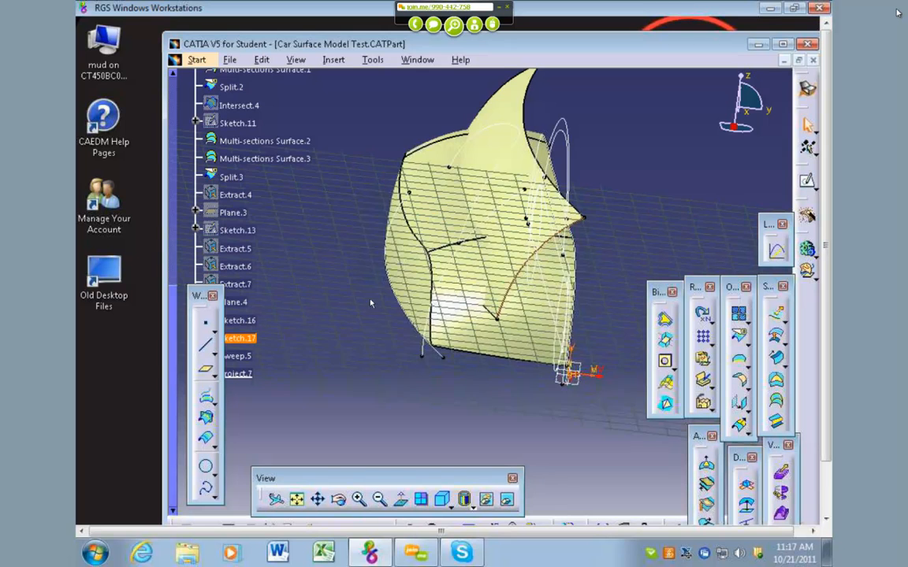
Move the floating A... toolbar clear of the others and undock the camera and Tools toolbars.
middle_click_drag(378, 283, 585, 319)
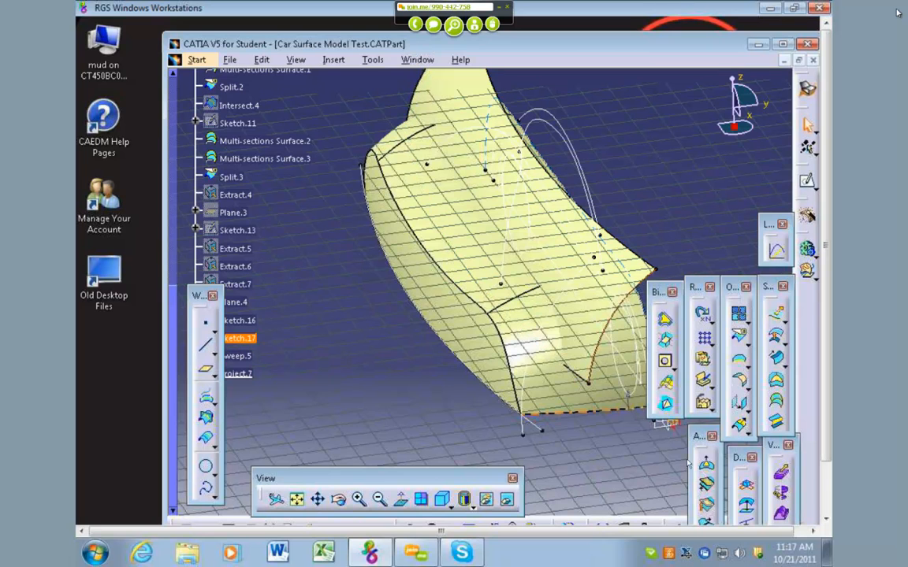
left_click_drag(825, 375, 825, 438)
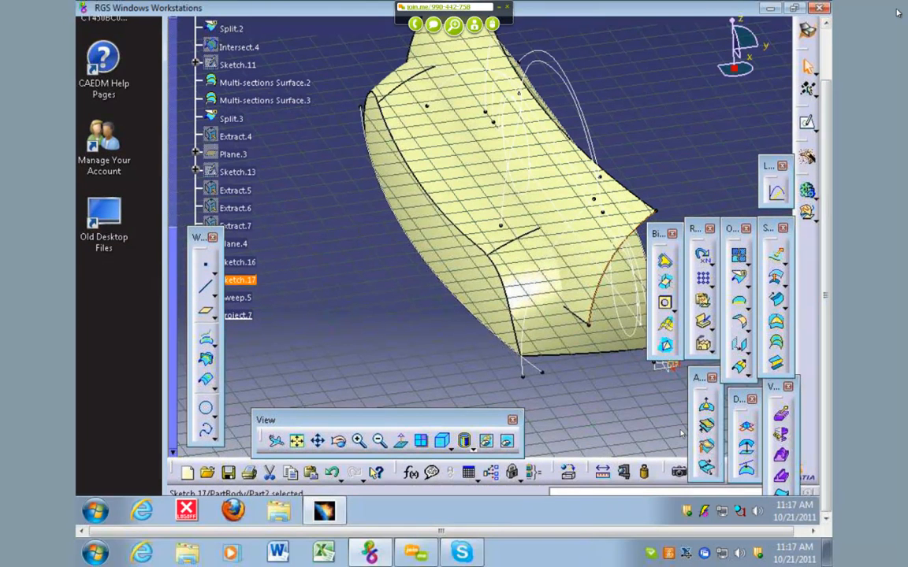
left_click_drag(699, 377, 281, 282)
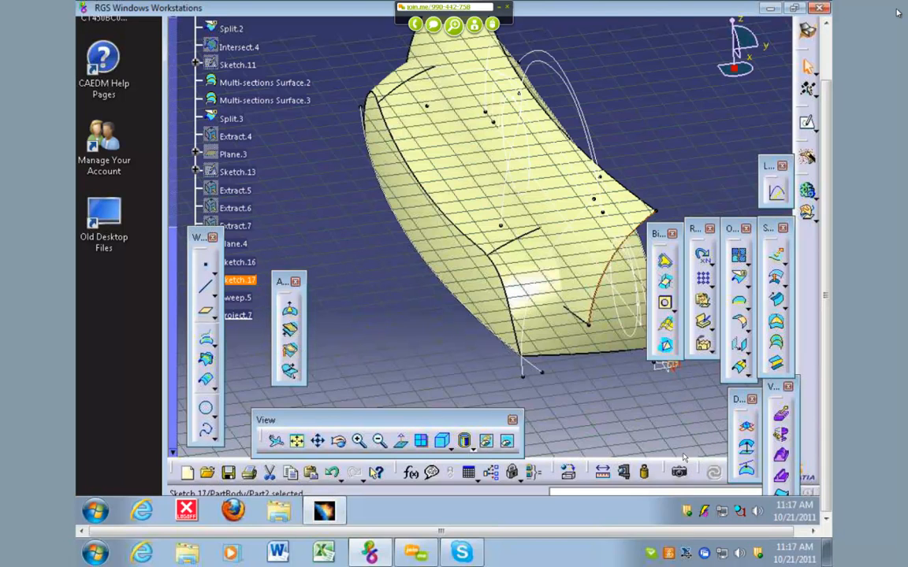
left_click_drag(668, 471, 552, 429)
left_click_drag(664, 472, 574, 412)
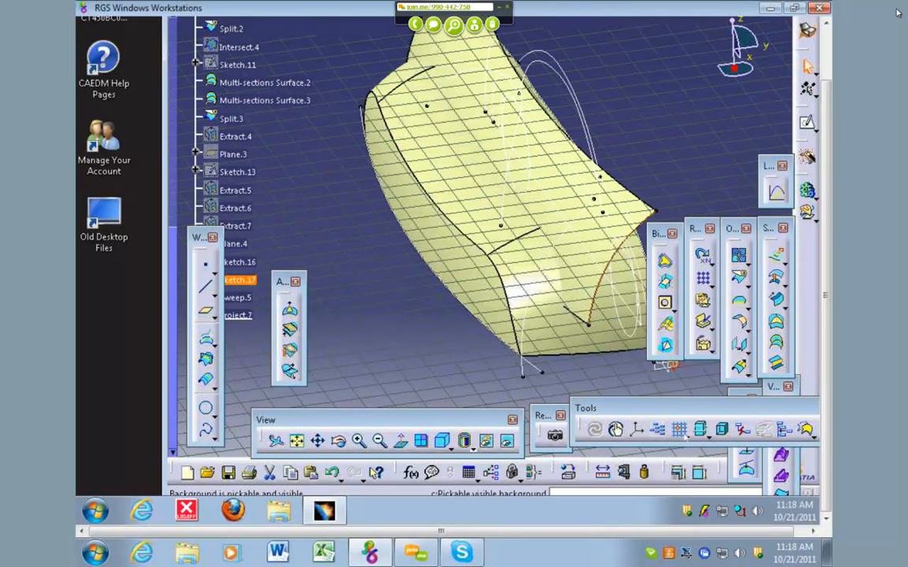
Open the Snap to point group of the Tools toolbar and reposition the toolbar so all its commands are accessible.
left_click(680, 434)
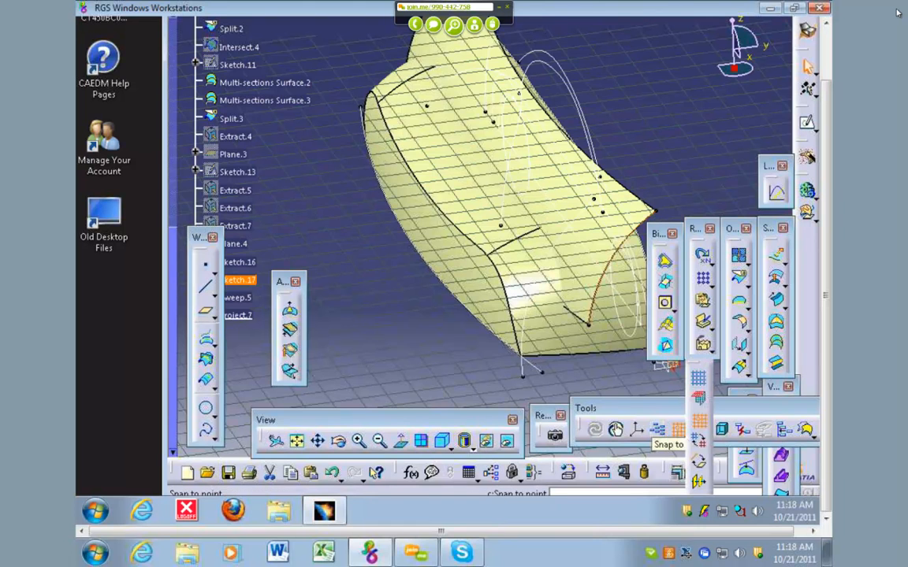
left_click_drag(677, 410, 562, 405)
left_click_drag(628, 402, 431, 399)
left_click_drag(565, 403, 689, 406)
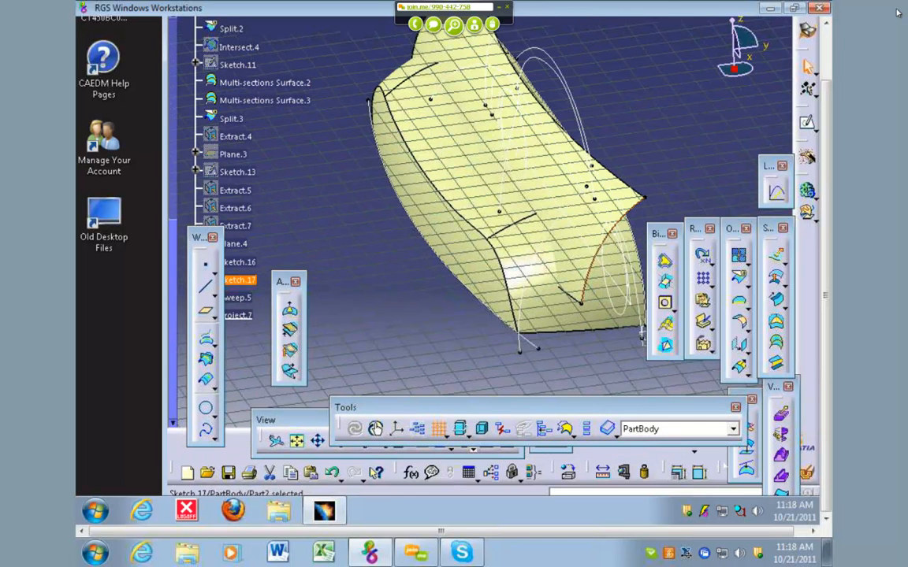
left_click_drag(596, 371, 717, 470)
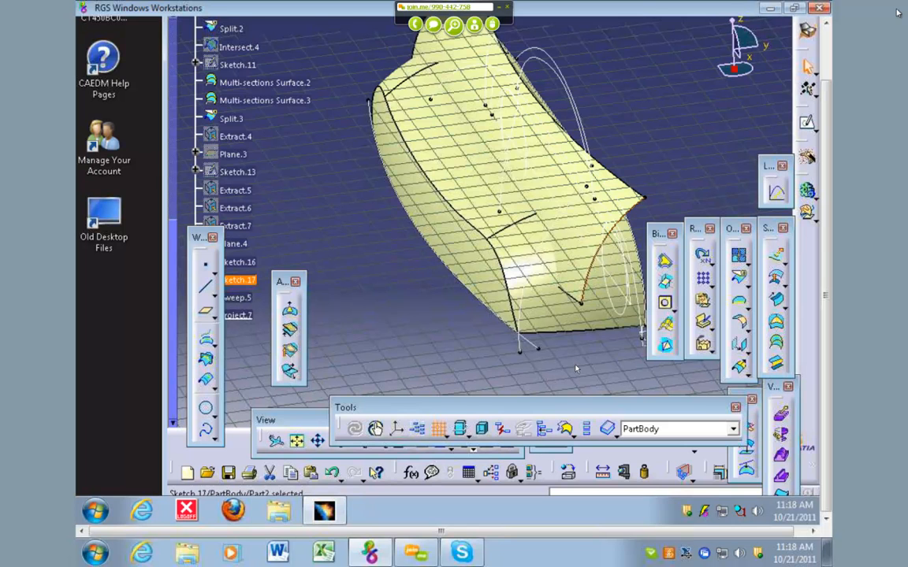
Split the Sweep.5 surface with the Project.7 curve as cutting element, keeping the part enclosed by the arch.
middle_click_drag(575, 368, 581, 331)
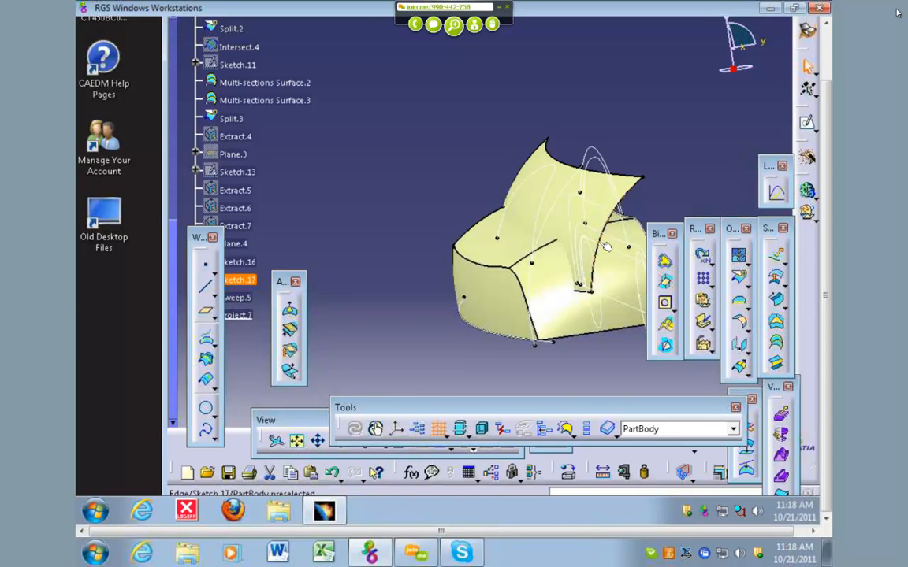
left_click(738, 279)
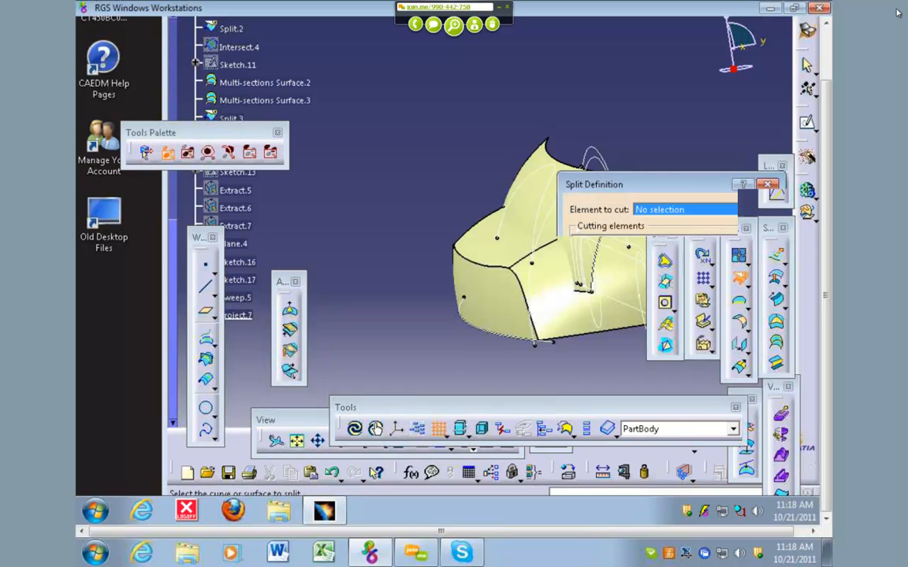
left_click(537, 170)
mouse_move(462, 186)
middle_mouse_down()
mouse_move(462, 196)
mouse_move(498, 216)
mouse_move(473, 200)
mouse_move(464, 206)
mouse_move(460, 177)
mouse_move(472, 187)
middle_mouse_up()
left_click(430, 181)
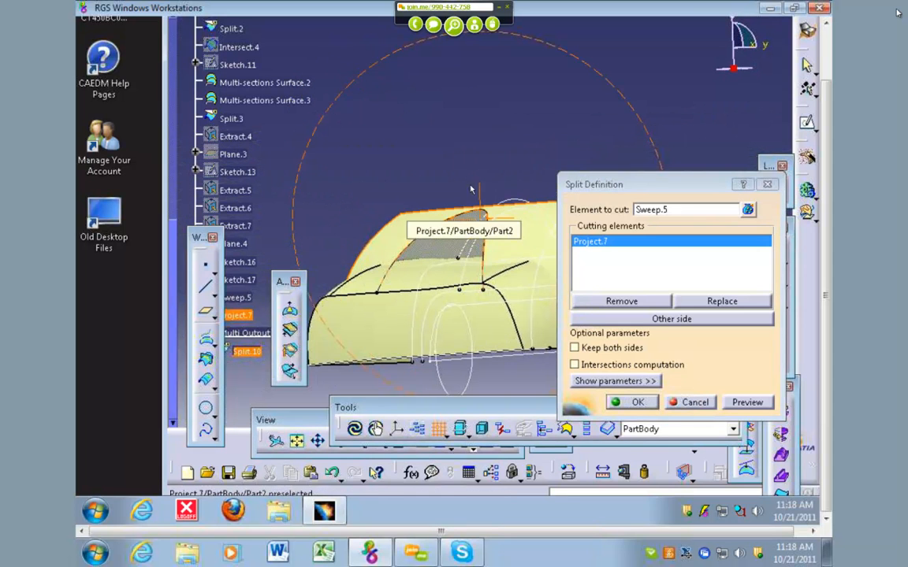
left_click(704, 319)
left_click(643, 402)
Dock the floating wireframe toolbar and the A... toolbar beside the specification tree.
middle_click_drag(628, 178, 606, 150)
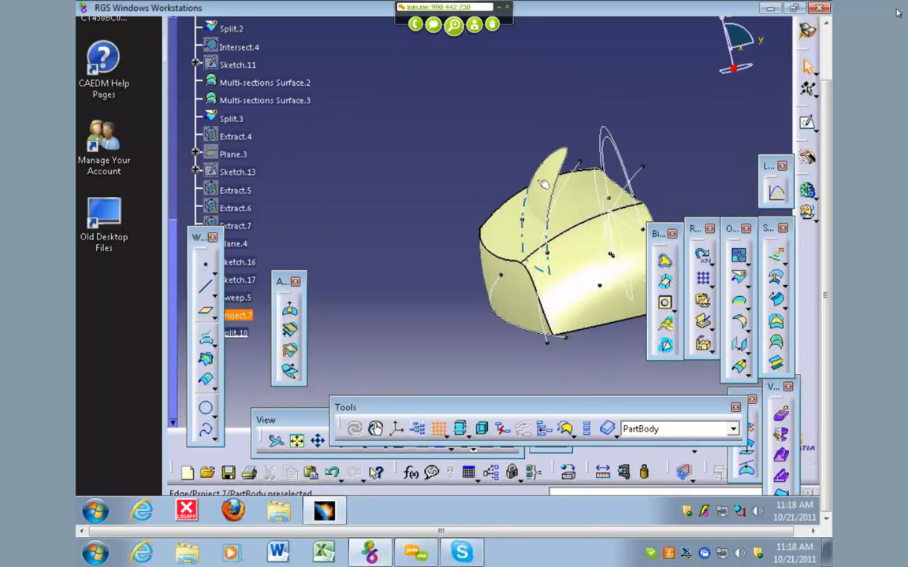
middle_click_drag(477, 201, 420, 190)
left_click_drag(233, 236, 186, 240)
mouse_move(284, 282)
left_mouse_down()
mouse_move(189, 183)
mouse_move(181, 145)
left_mouse_up()
Reshape the Sketch.17 spline by moving its control points away from the vertical axis, and exit the sketch.
double_click(264, 280)
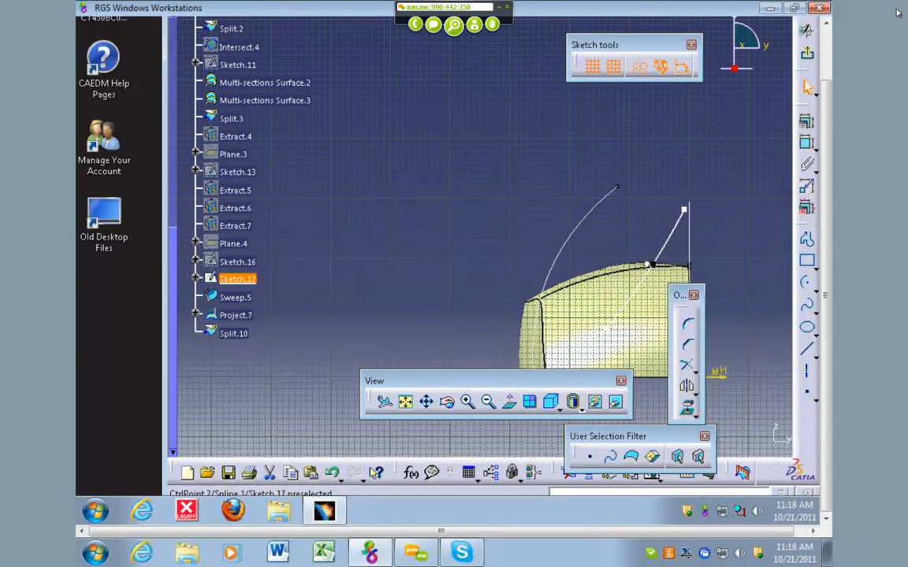
left_click(684, 210)
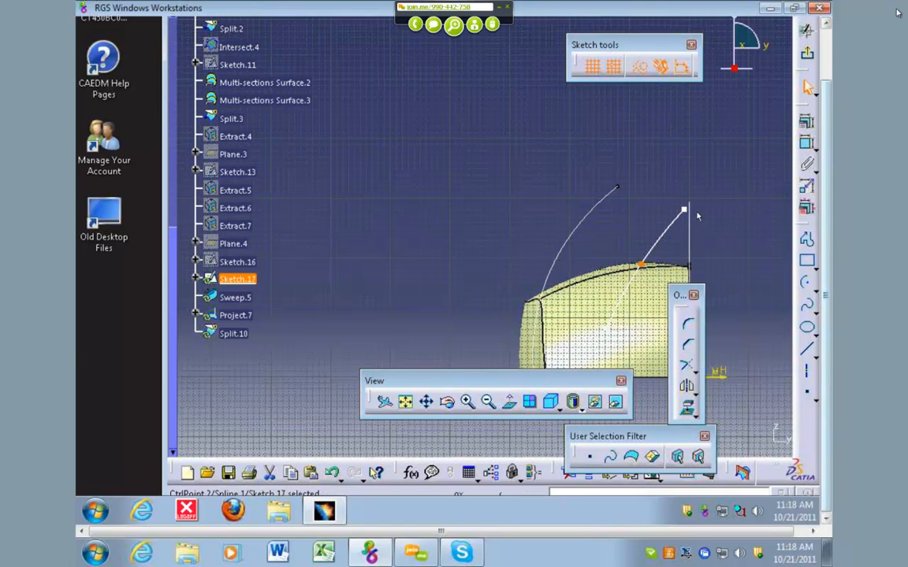
left_click_drag(676, 214, 658, 207)
left_click(599, 331)
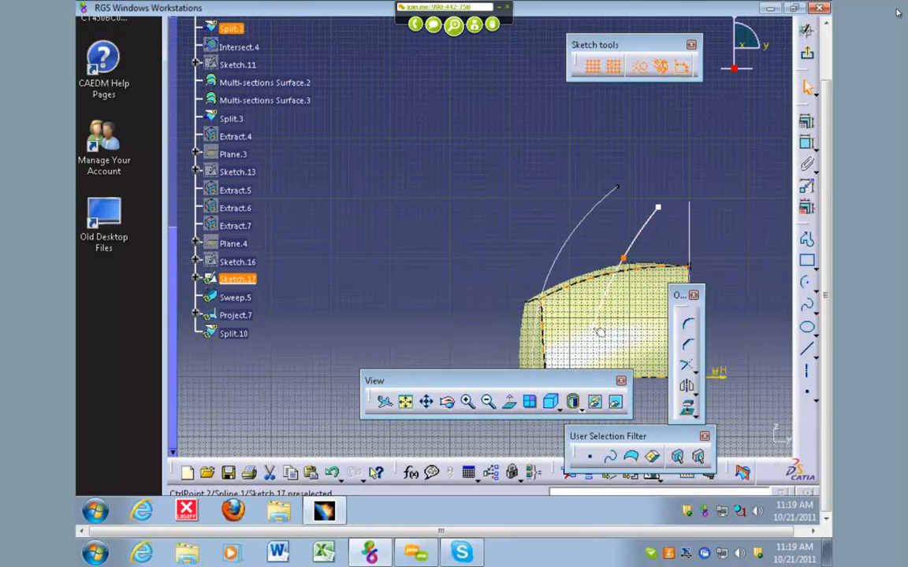
left_click(807, 52)
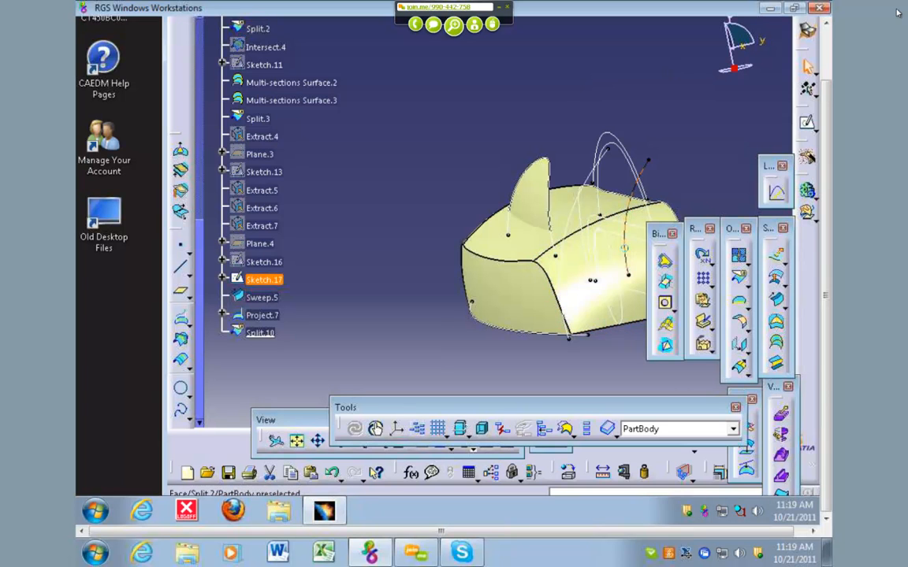
Reopen Sketch.17, shift the whole spline slightly back toward the vertical axis, and inspect the updated surface.
double_click(624, 248)
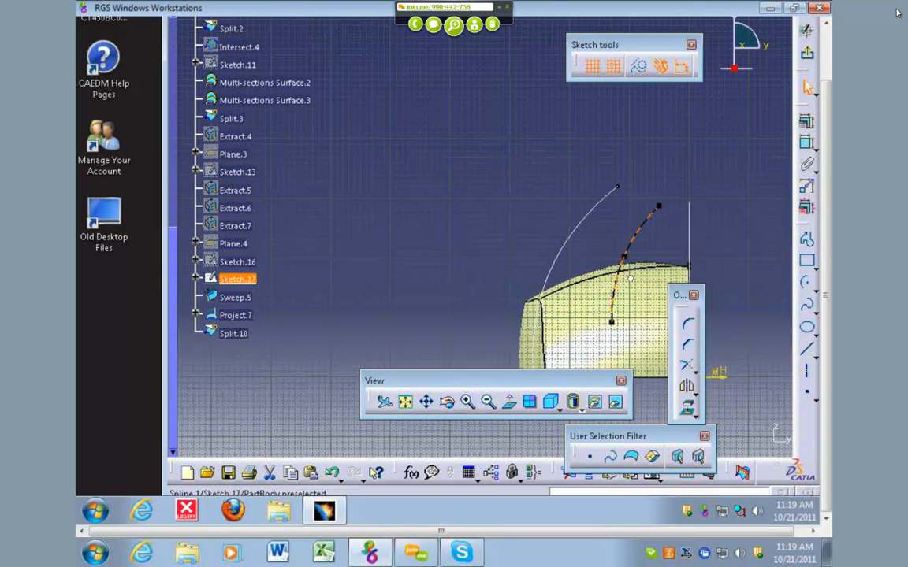
left_click(807, 53)
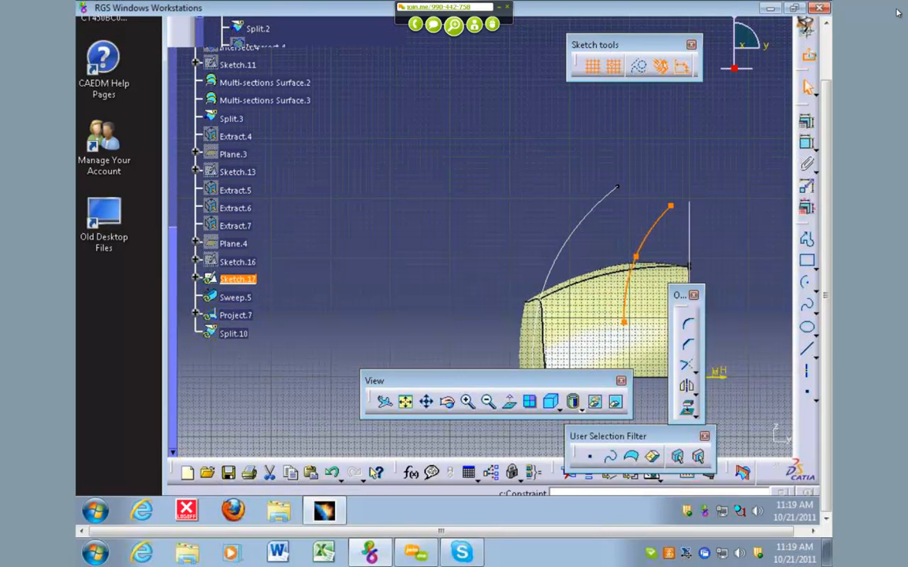
middle_click_drag(377, 164, 510, 164)
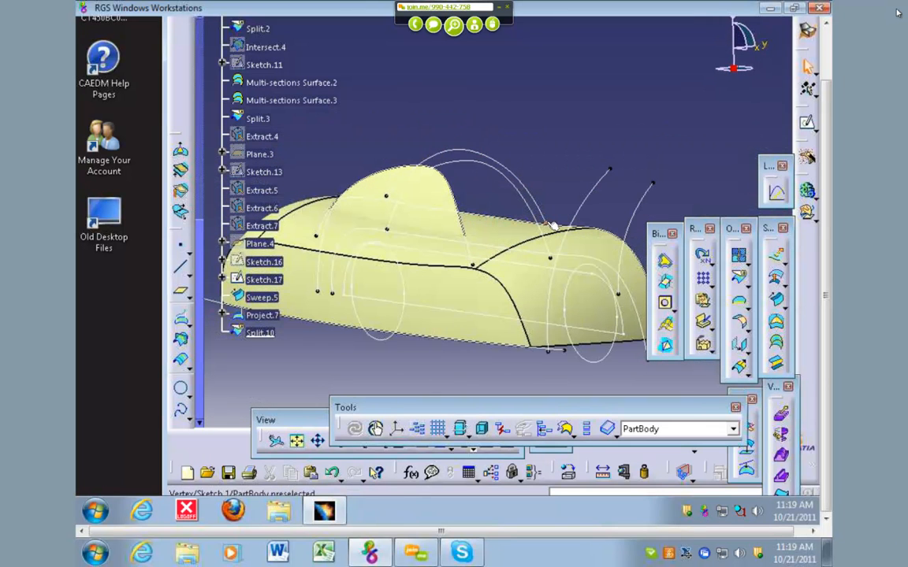
left_click(473, 244)
middle_click_drag(480, 268, 529, 197)
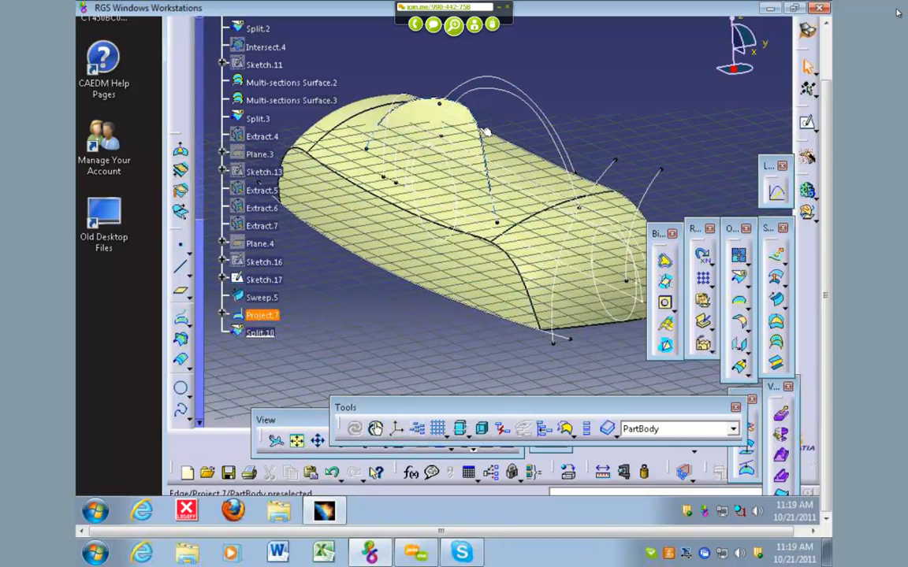
mouse_move(512, 139)
middle_mouse_down()
mouse_move(562, 157)
mouse_move(527, 186)
mouse_move(523, 177)
mouse_move(597, 206)
mouse_move(632, 190)
mouse_move(513, 214)
middle_mouse_up()
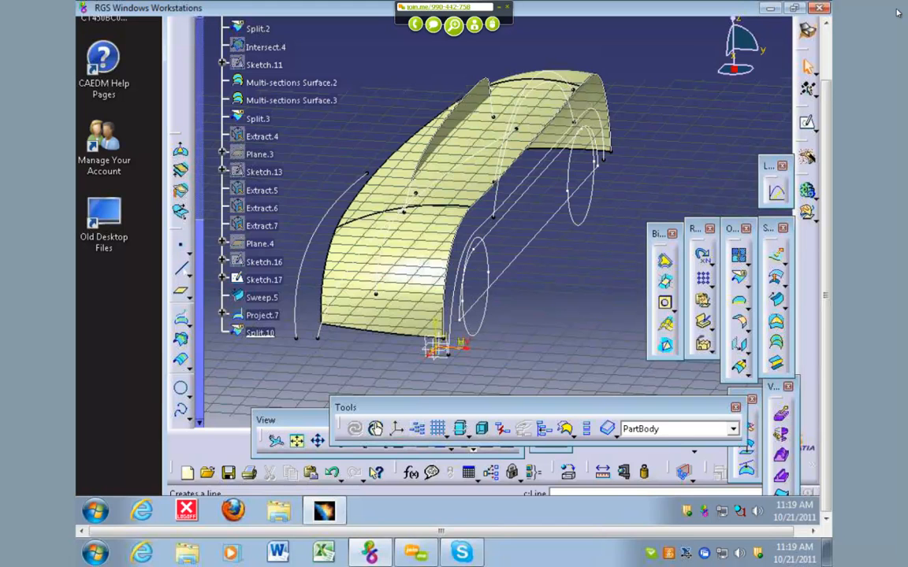
left_click(180, 269)
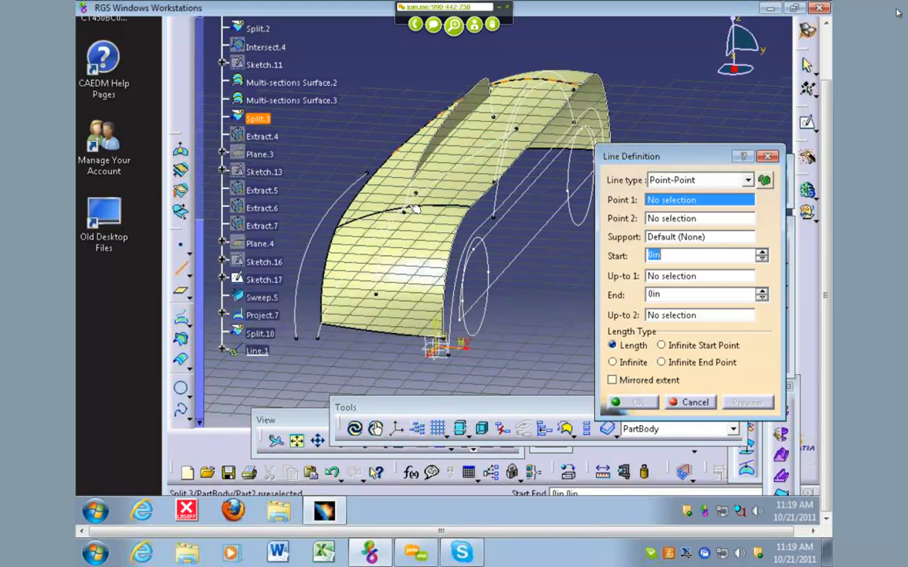
middle_click_drag(473, 229, 500, 197)
left_click(502, 182)
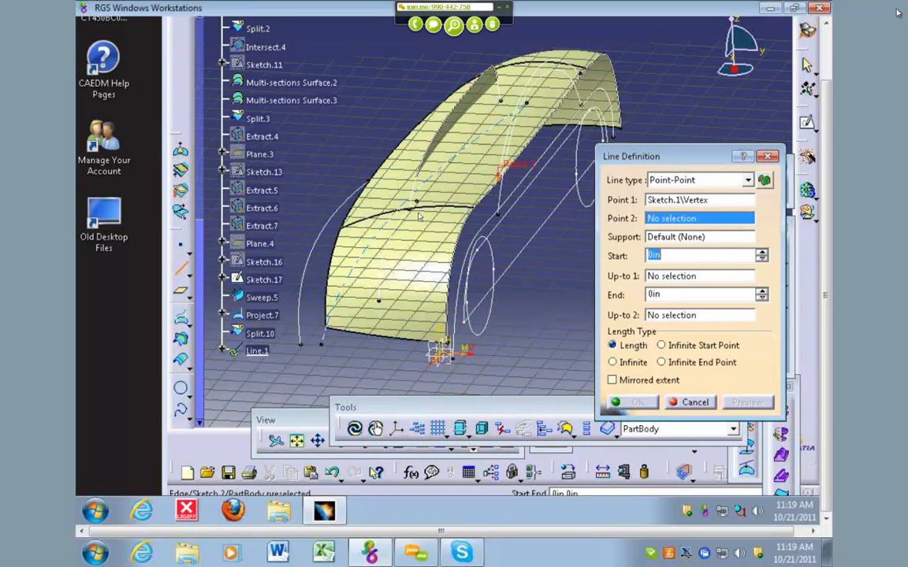
middle_click_drag(379, 214, 465, 230)
left_click(476, 235)
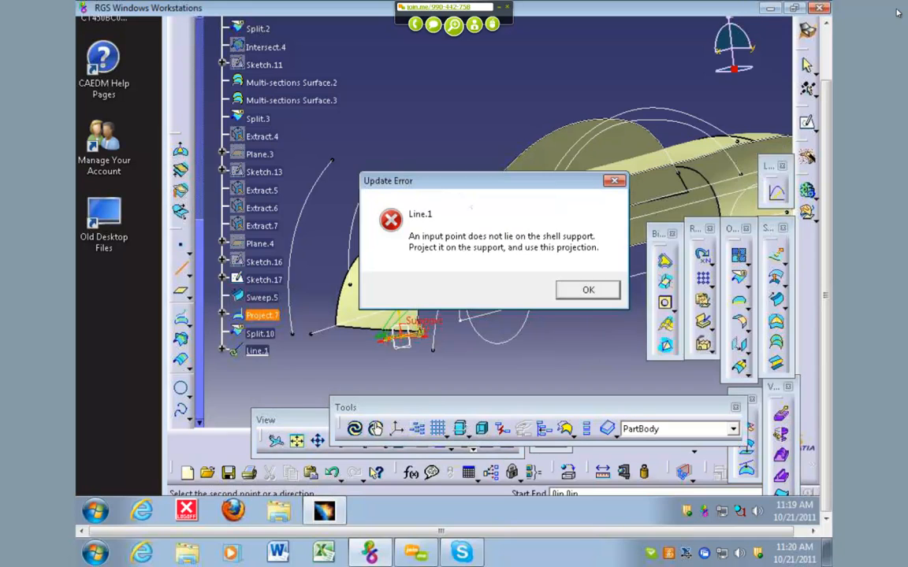
key("Return")
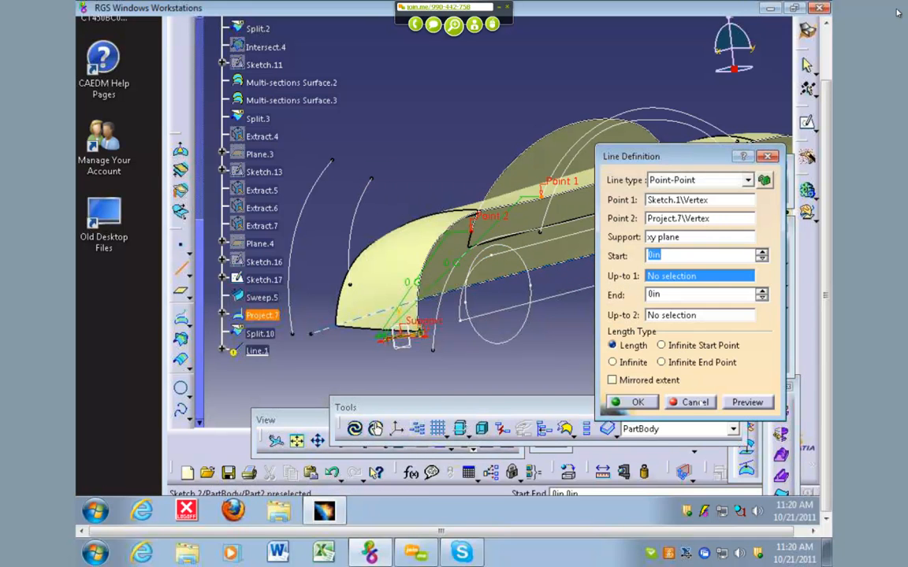
left_click(694, 402)
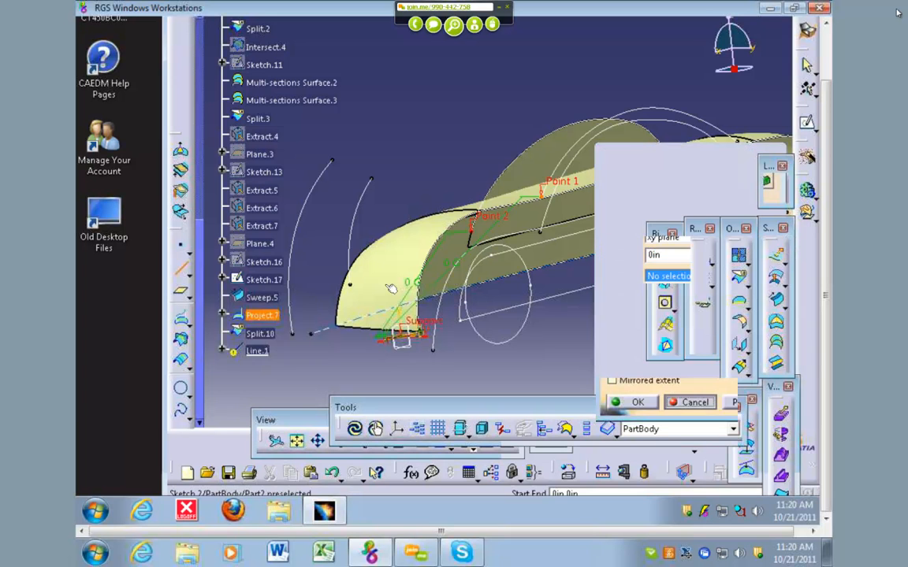
Try to draw a point-to-point line from the Split.10 window surface's lower front corner to a Sketch.1 vertex.
middle_click_drag(412, 151, 429, 144)
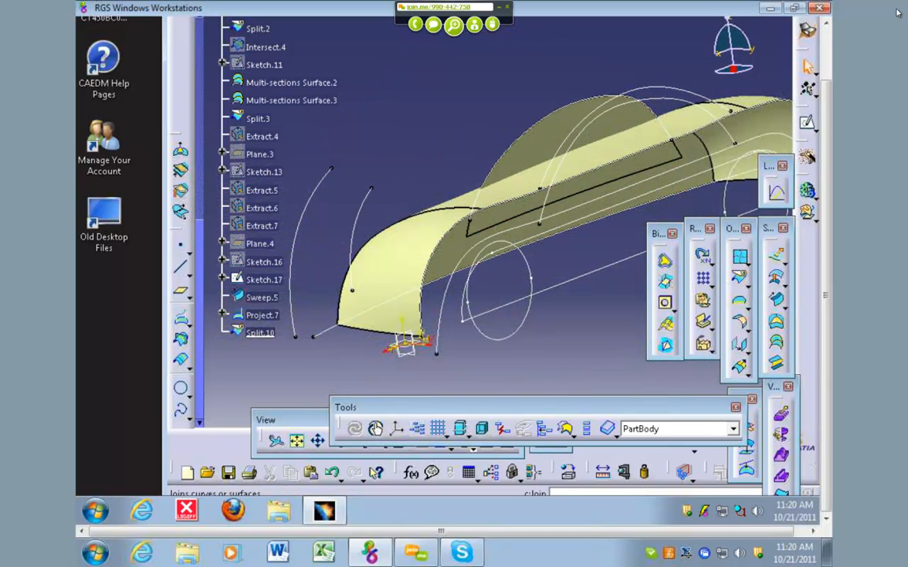
left_click(181, 267)
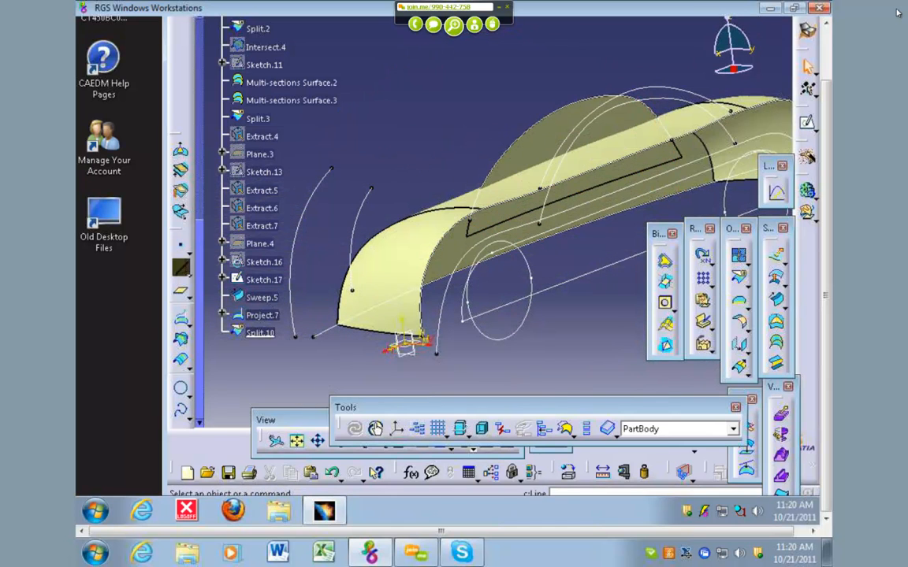
left_click(467, 228)
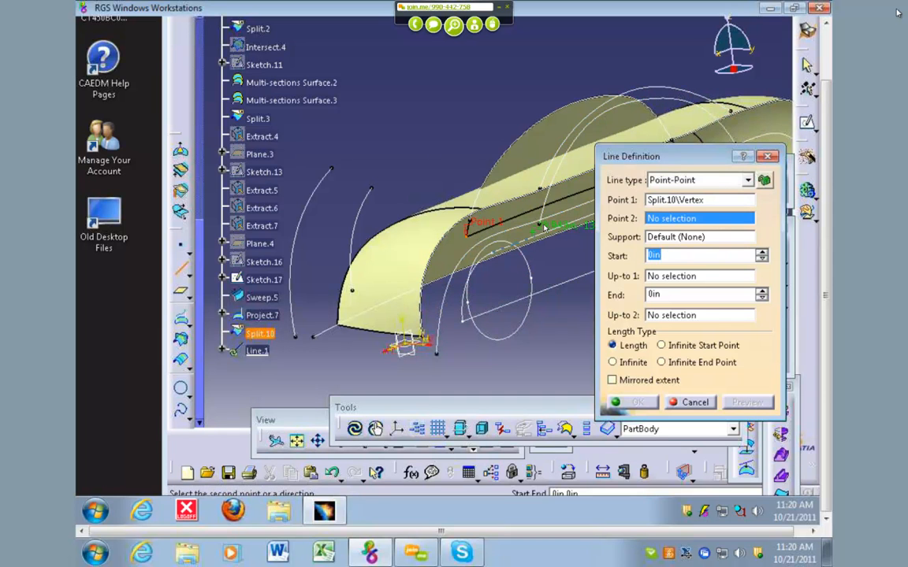
left_click(490, 174)
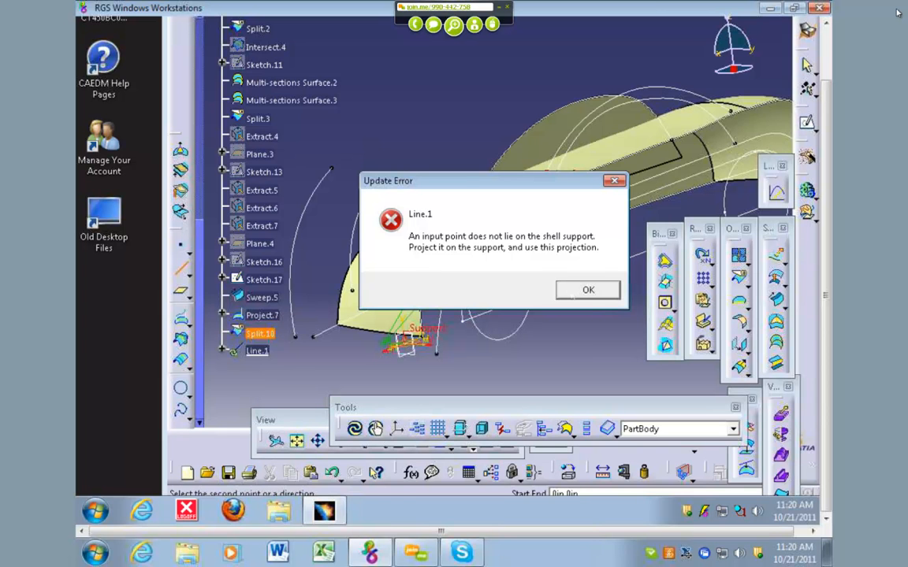
left_click(573, 296)
mouse_move(435, 308)
middle_mouse_down()
mouse_move(501, 322)
mouse_move(533, 311)
mouse_move(526, 318)
middle_mouse_up()
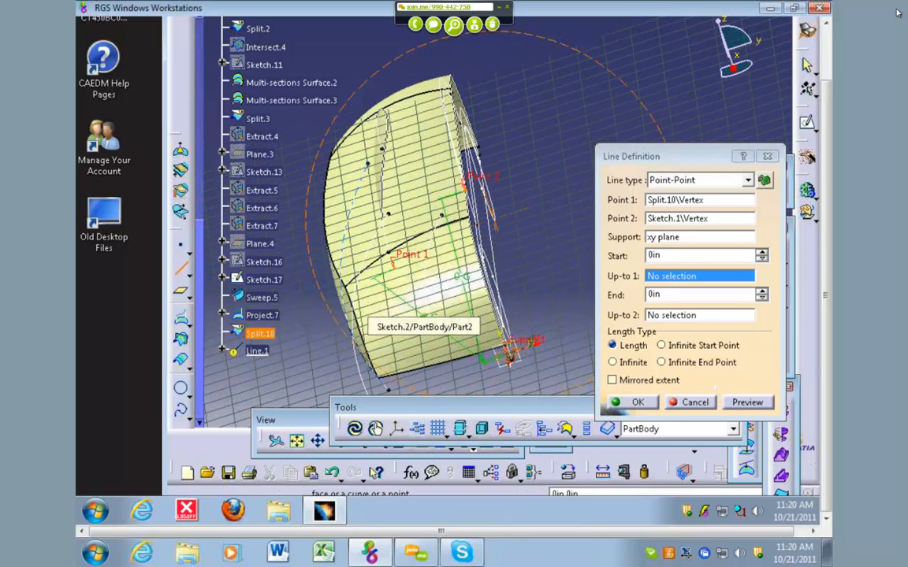
left_click(697, 402)
Create a point at the lower front corner of the Split.10 window surface.
middle_click_drag(537, 283, 422, 296)
left_click(180, 244)
middle_click_drag(532, 314, 488, 291)
left_click(473, 230)
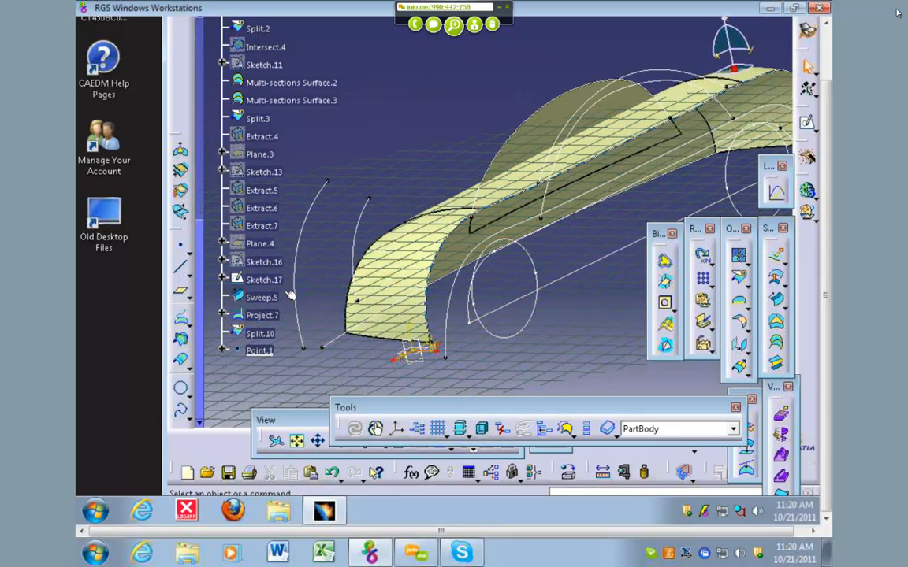
left_click(182, 246)
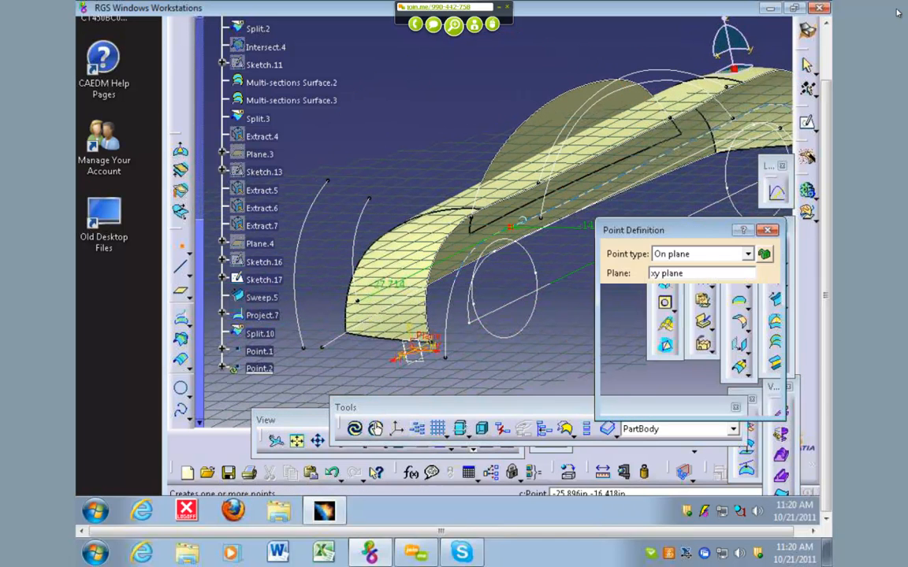
key("Escape")
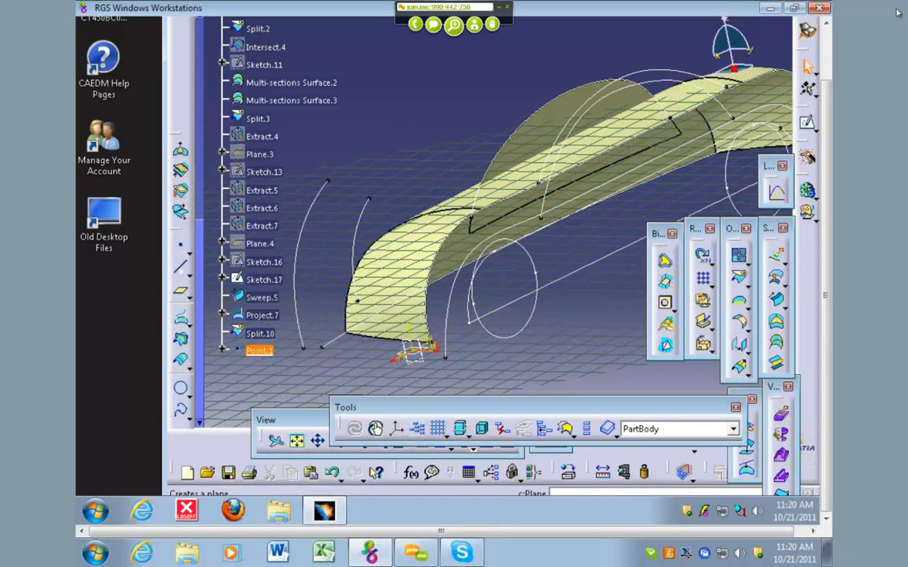
Retry the point-to-point line between the Split.10 corner vertex and the Sketch.1 vertex, and cancel the definition.
left_click(181, 268)
left_click(473, 235)
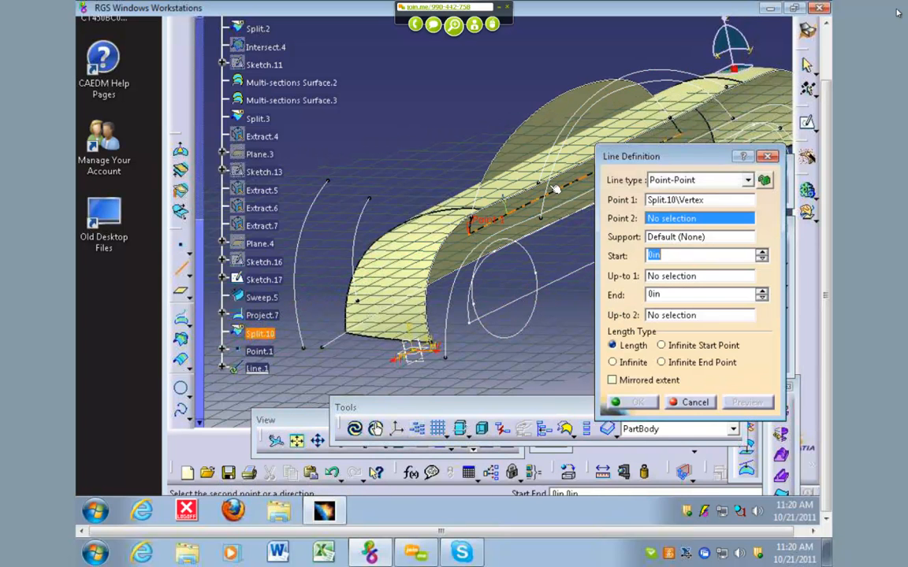
left_click(539, 184)
left_click(597, 291)
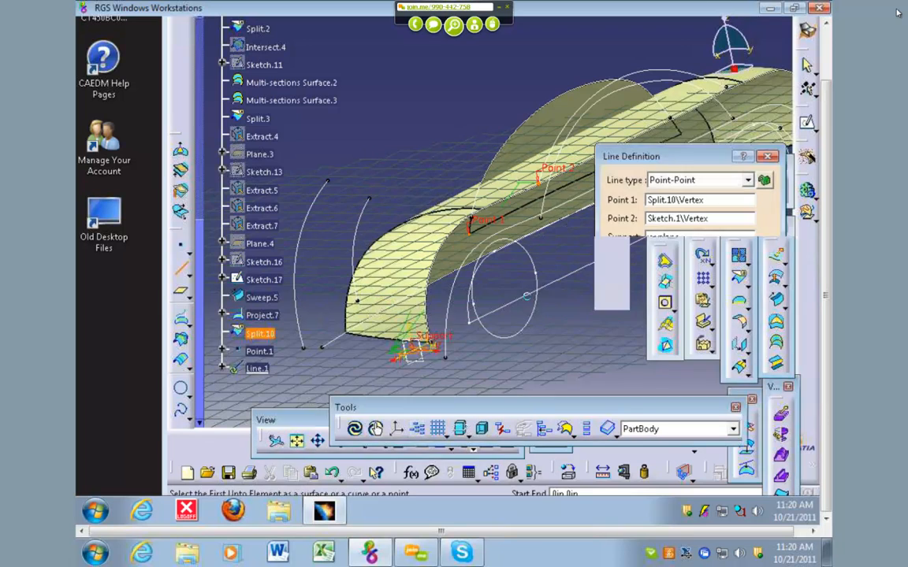
left_click(686, 402)
Split the Split.10 window surface with the Split.3 body surface, keeping the part above the body.
middle_click_drag(555, 254, 535, 159)
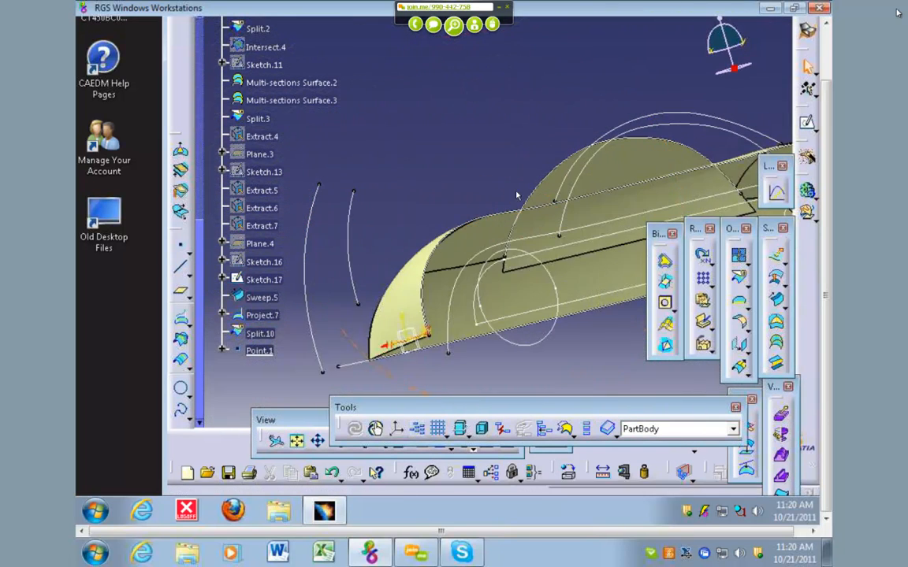
left_click(738, 276)
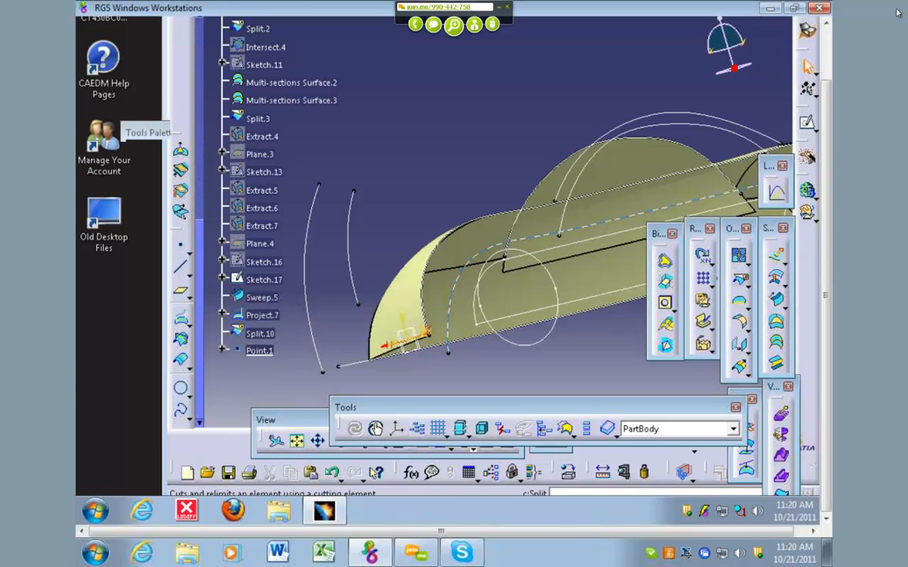
middle_click_drag(502, 189, 667, 203)
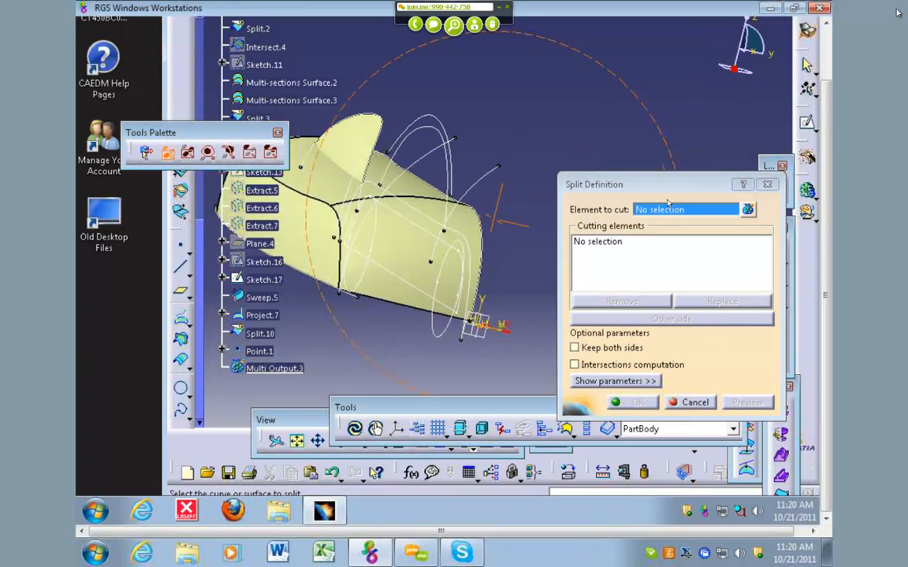
left_click(354, 148)
middle_click_drag(520, 163, 437, 179)
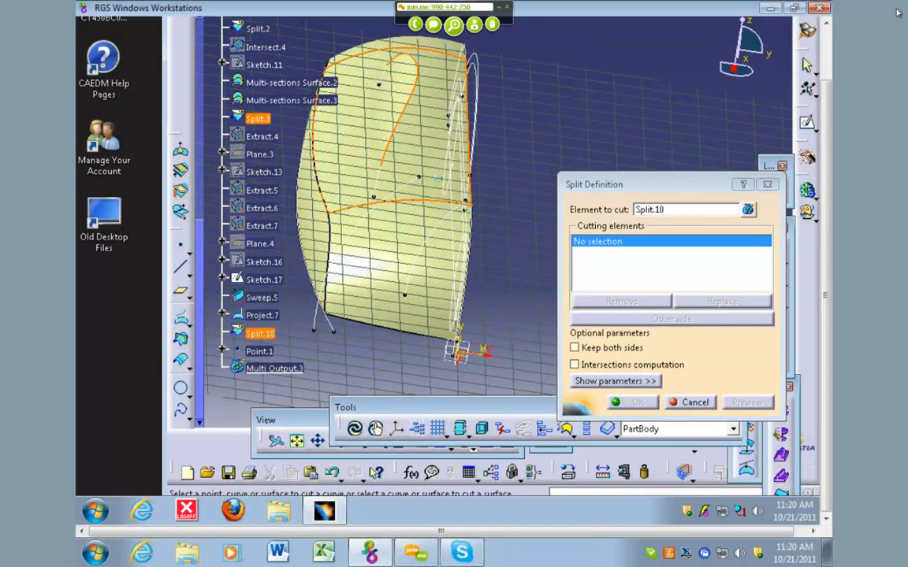
left_click(437, 179)
left_click(749, 402)
middle_click_drag(529, 280, 487, 263)
left_click(635, 402)
middle_click_drag(539, 306, 591, 299)
middle_click_drag(312, 247, 545, 175)
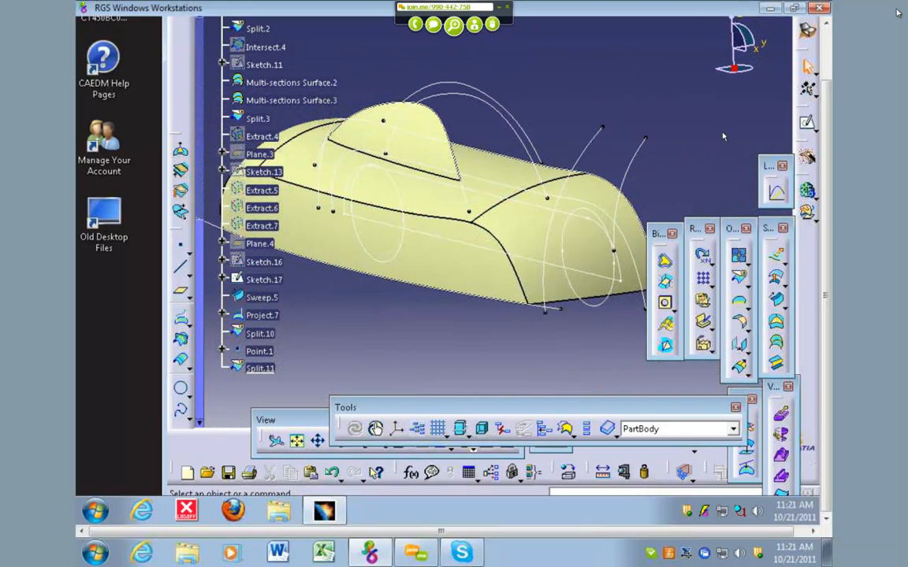
Try to define a plane through point and line, using the Sketch.1 vertex on the body edge and the Y Axis.
middle_click_drag(706, 186, 622, 186)
middle_click_drag(553, 211, 586, 255)
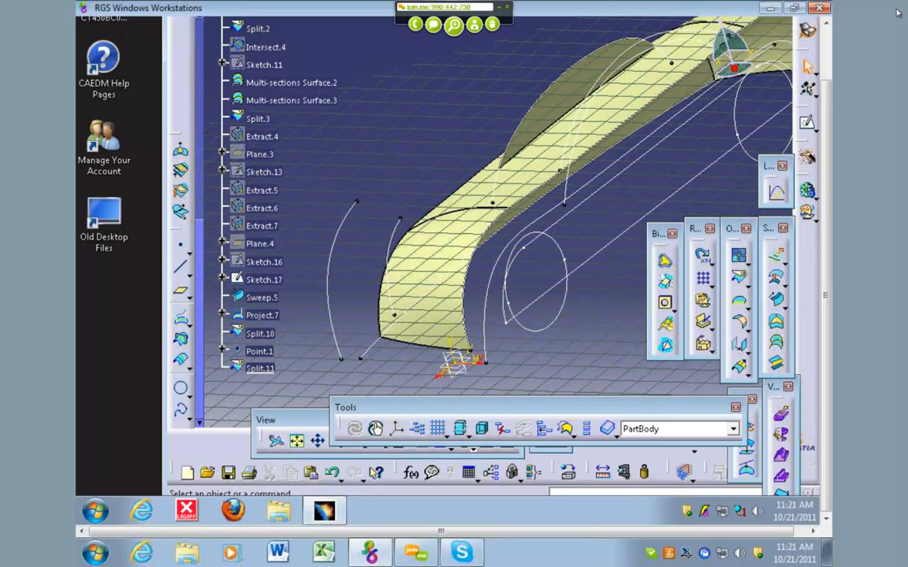
left_click(182, 294)
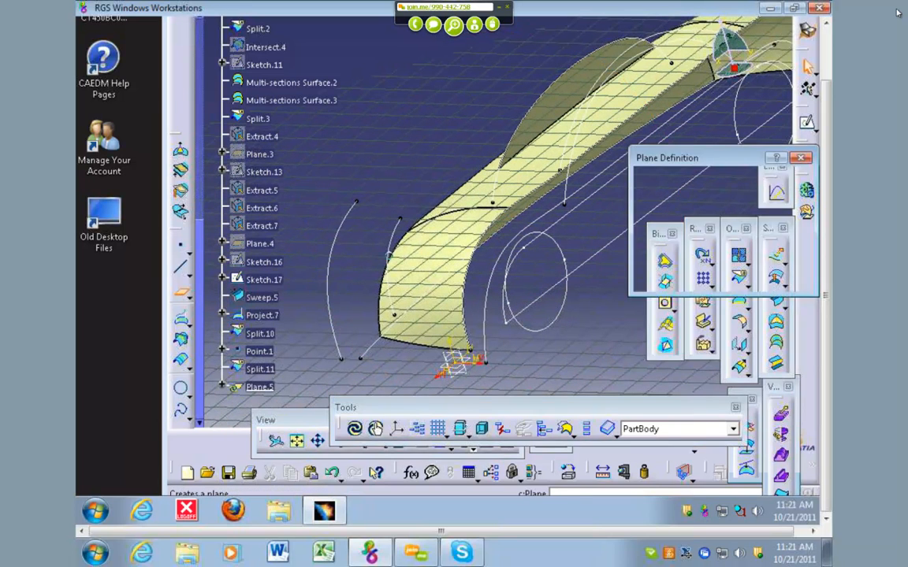
left_click(558, 171)
middle_click_drag(409, 162, 402, 139)
left_click(727, 182)
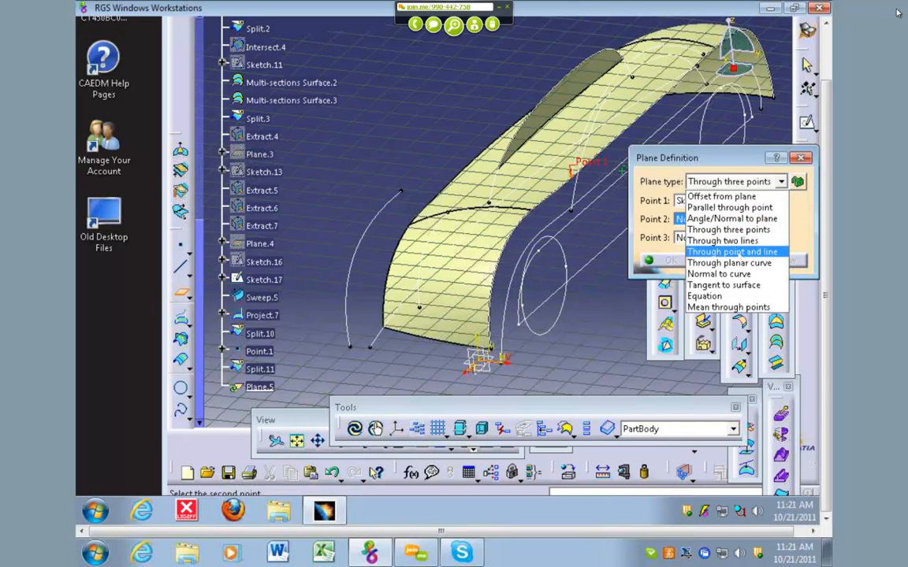
left_click(731, 251)
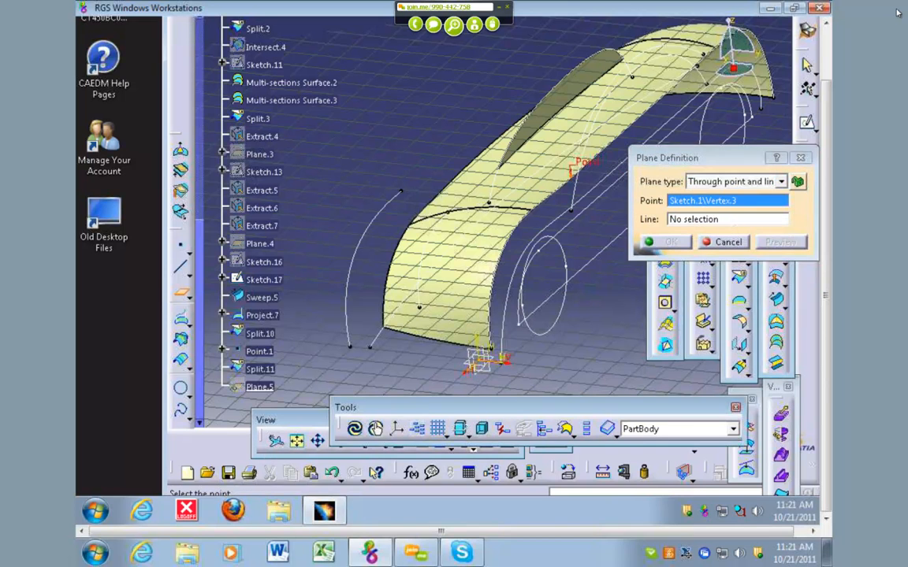
right_click(731, 219)
left_click(689, 264)
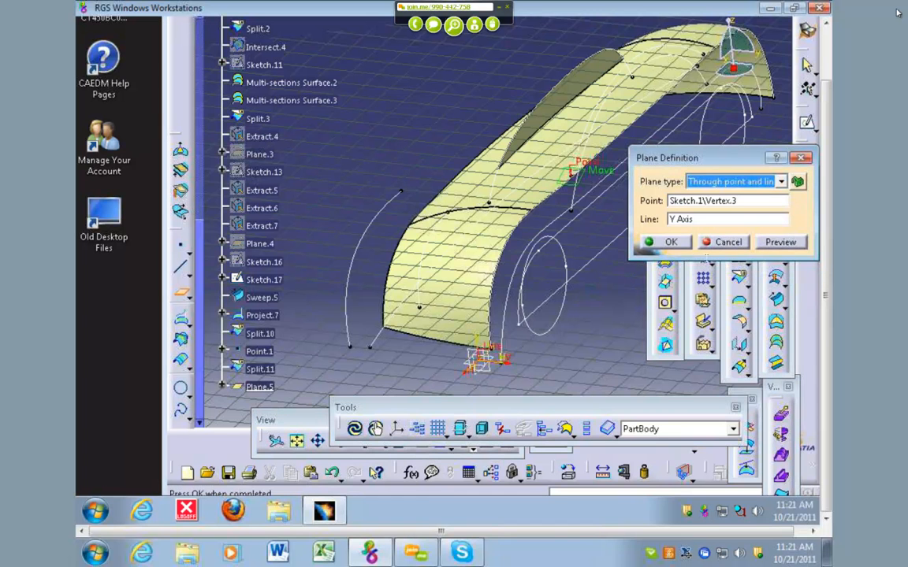
middle_click_drag(621, 250, 745, 98)
Try the X Axis and the Z Axis as the line of the plane definition, and compare the plane's orientation.
left_click_drag(825, 114, 826, 77)
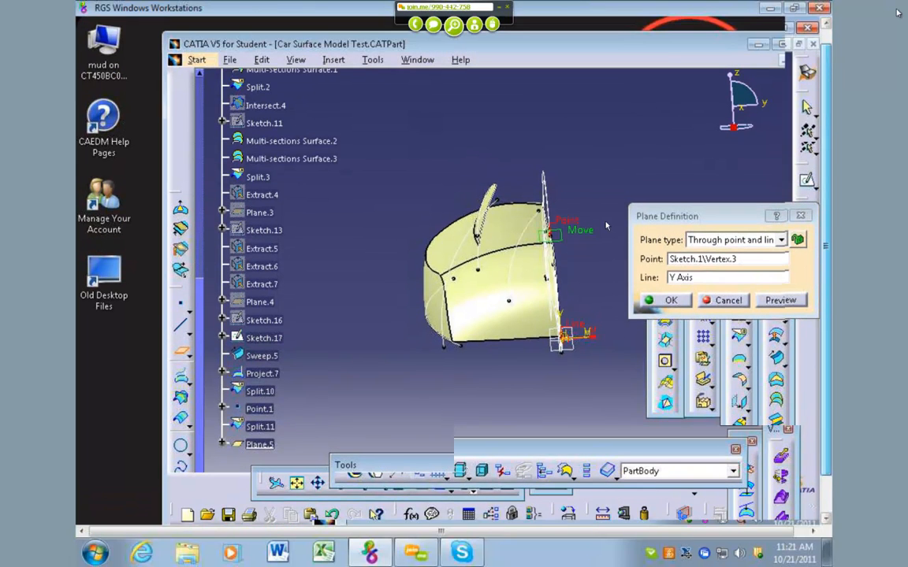
right_click(729, 277)
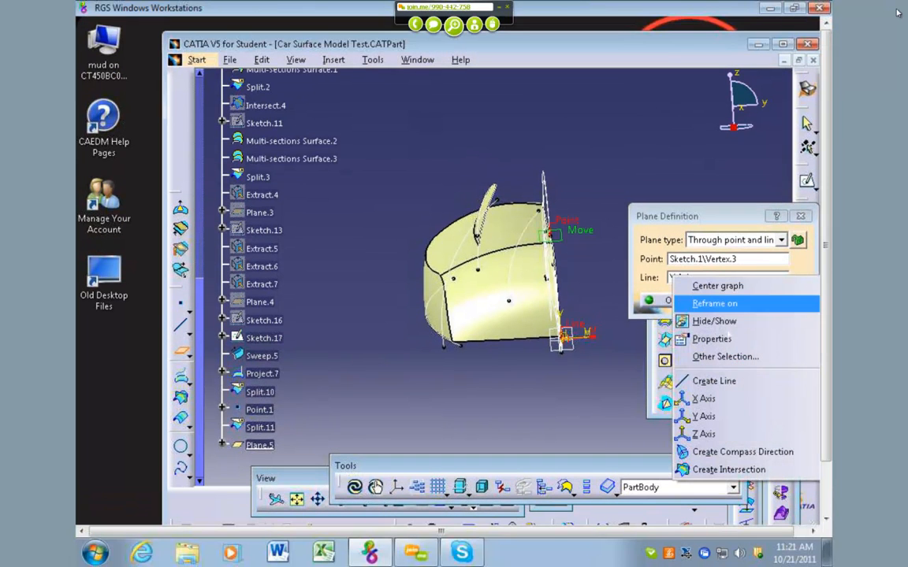
left_click(722, 399)
middle_click_drag(593, 252, 512, 260)
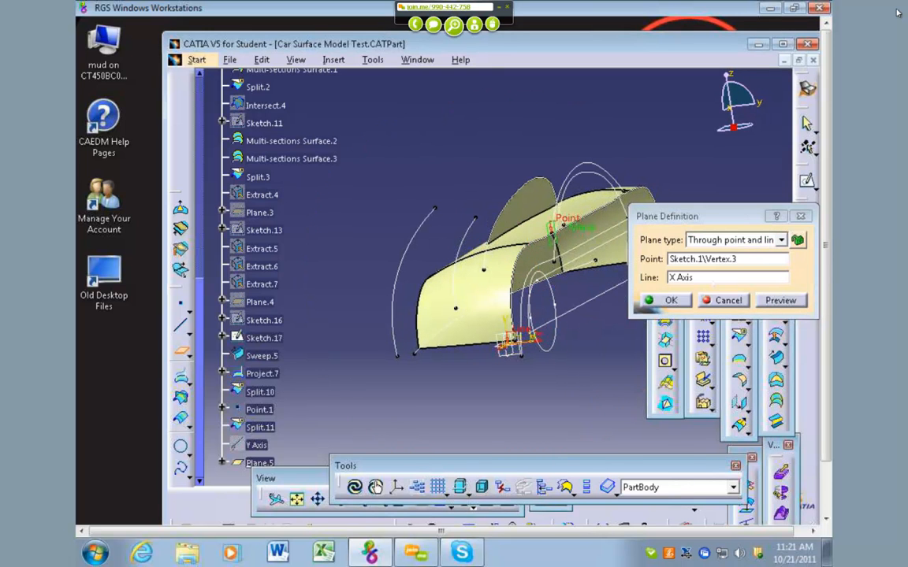
right_click(677, 279)
left_click(703, 438)
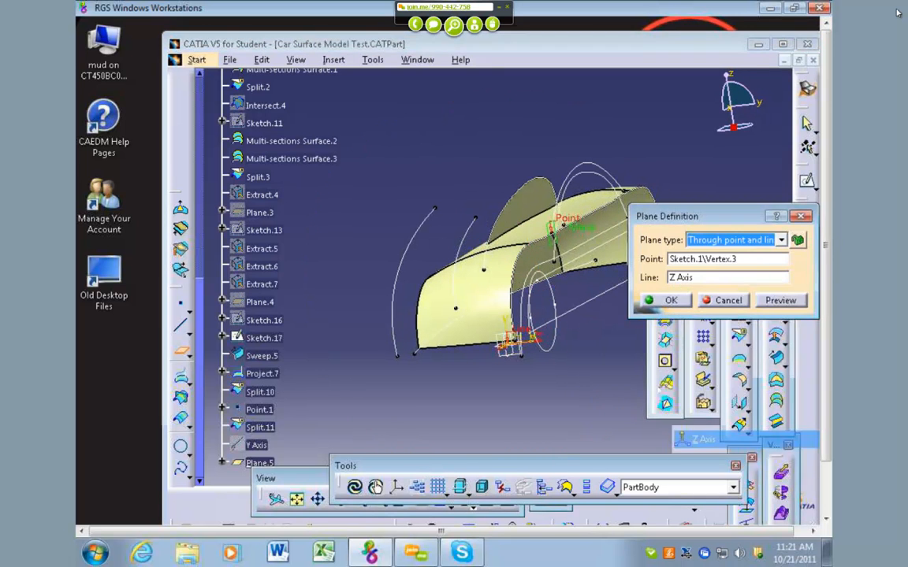
middle_click_drag(504, 330, 567, 323)
Return the plane's line to the Y Axis, try the Angle/Normal to plane type, and cancel the plane definition.
right_click(701, 260)
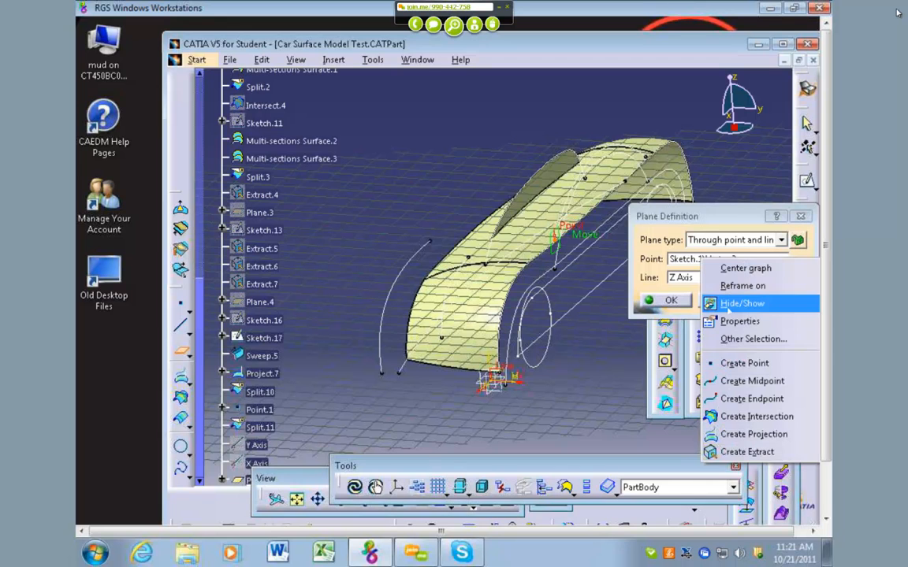
right_click(686, 277)
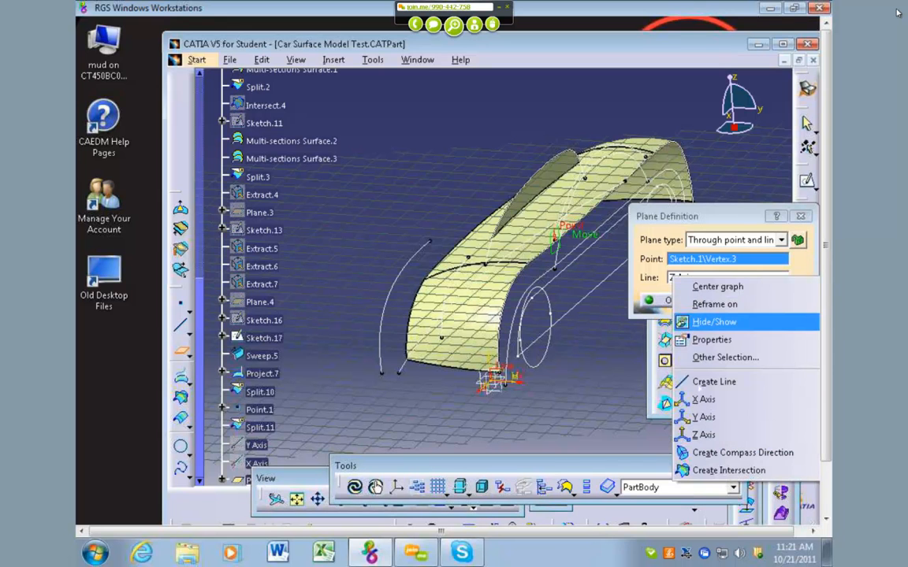
left_click(703, 417)
middle_click_drag(593, 338, 430, 375)
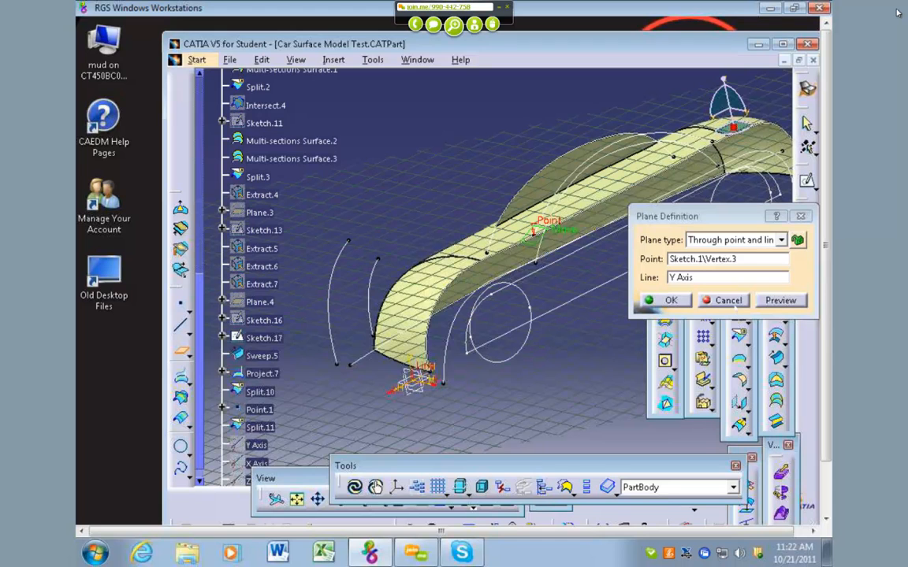
left_click(780, 239)
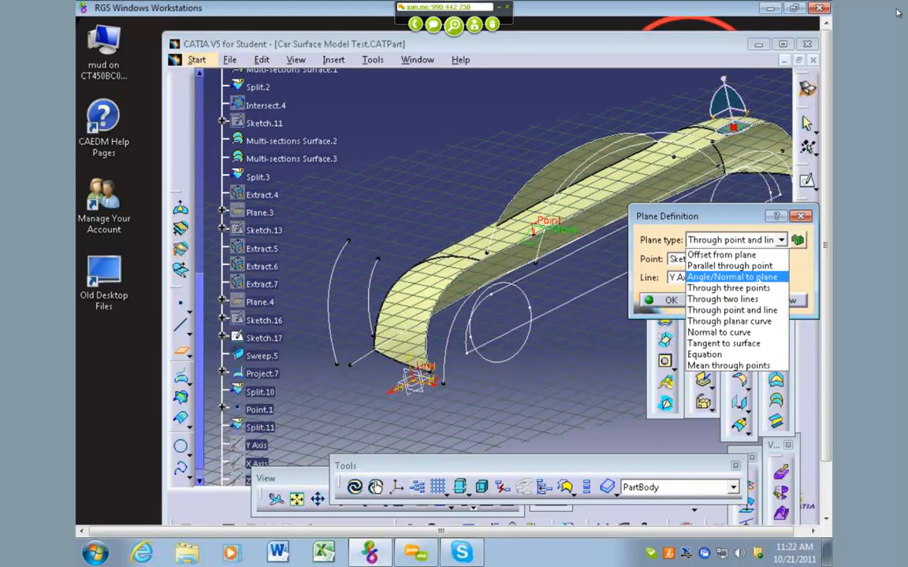
key("Return")
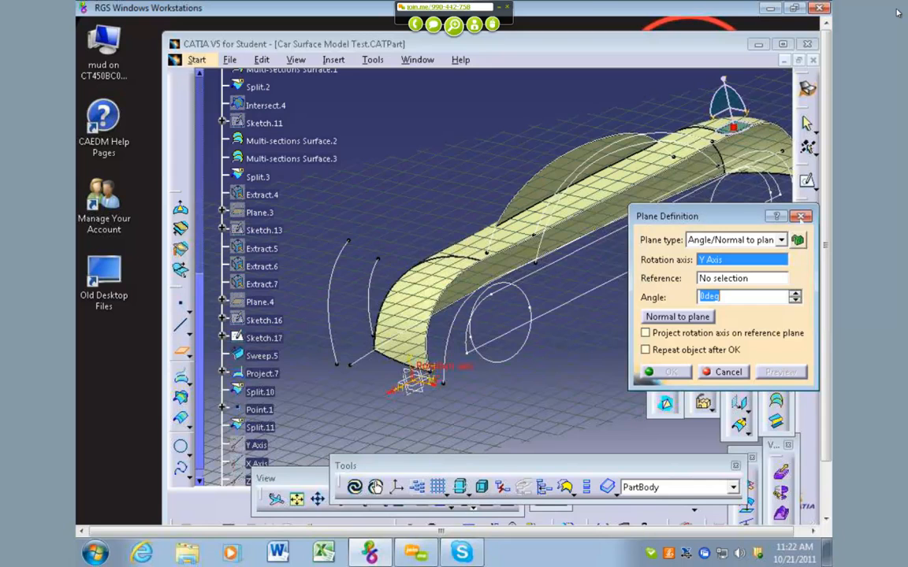
left_click(800, 217)
Start a new plane definition and open its choice of plane types.
middle_click_drag(557, 296, 498, 339)
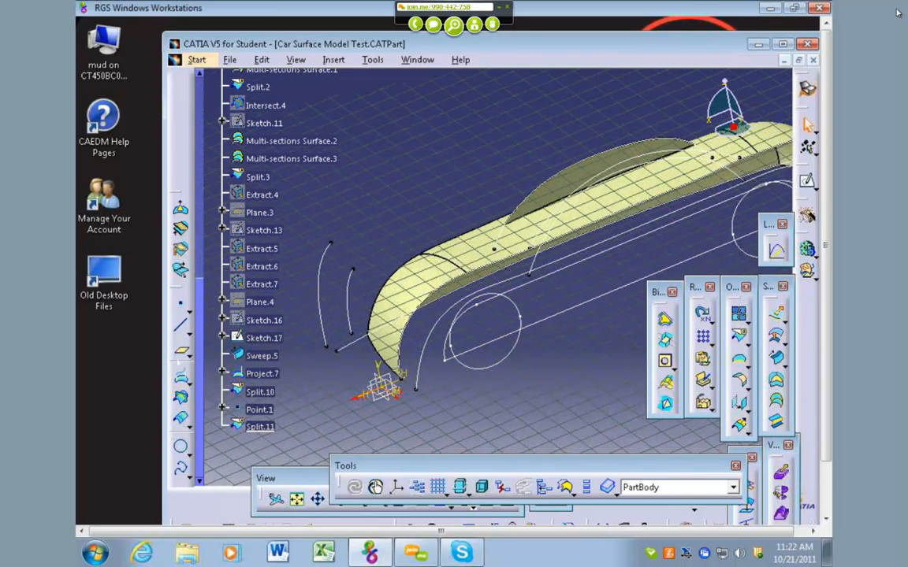
left_click(180, 352)
middle_click_drag(589, 355, 589, 354)
left_click(768, 241)
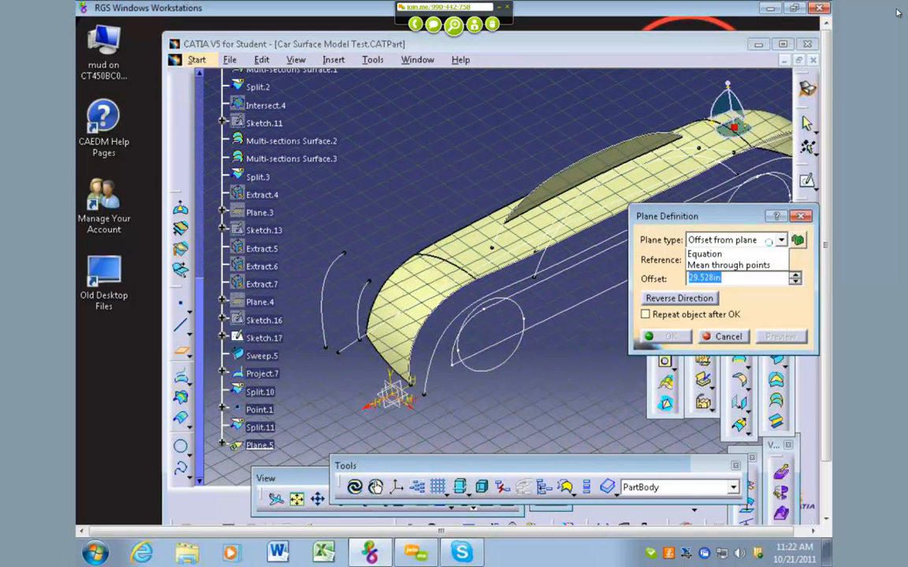